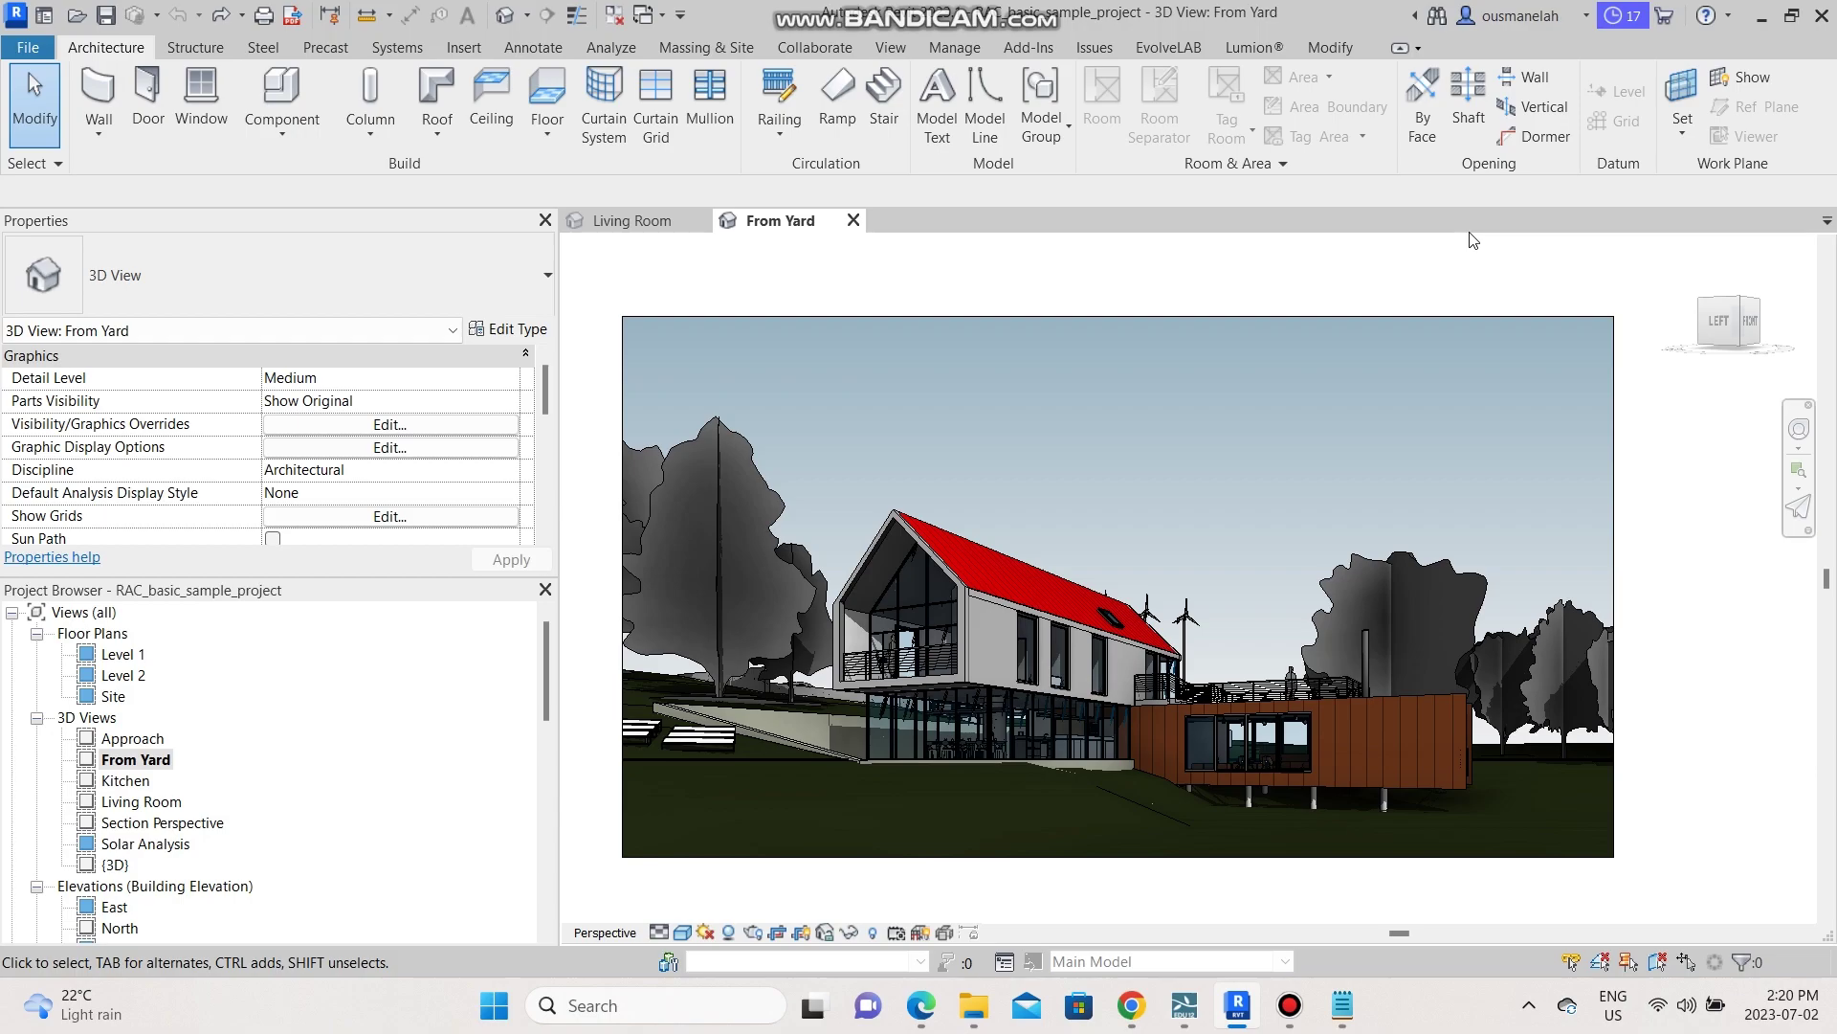
# Review the Veras pricing plans and free-trial options on the EvolveLAB site, then minimise Chrome.
pyautogui.click(1132, 1005)
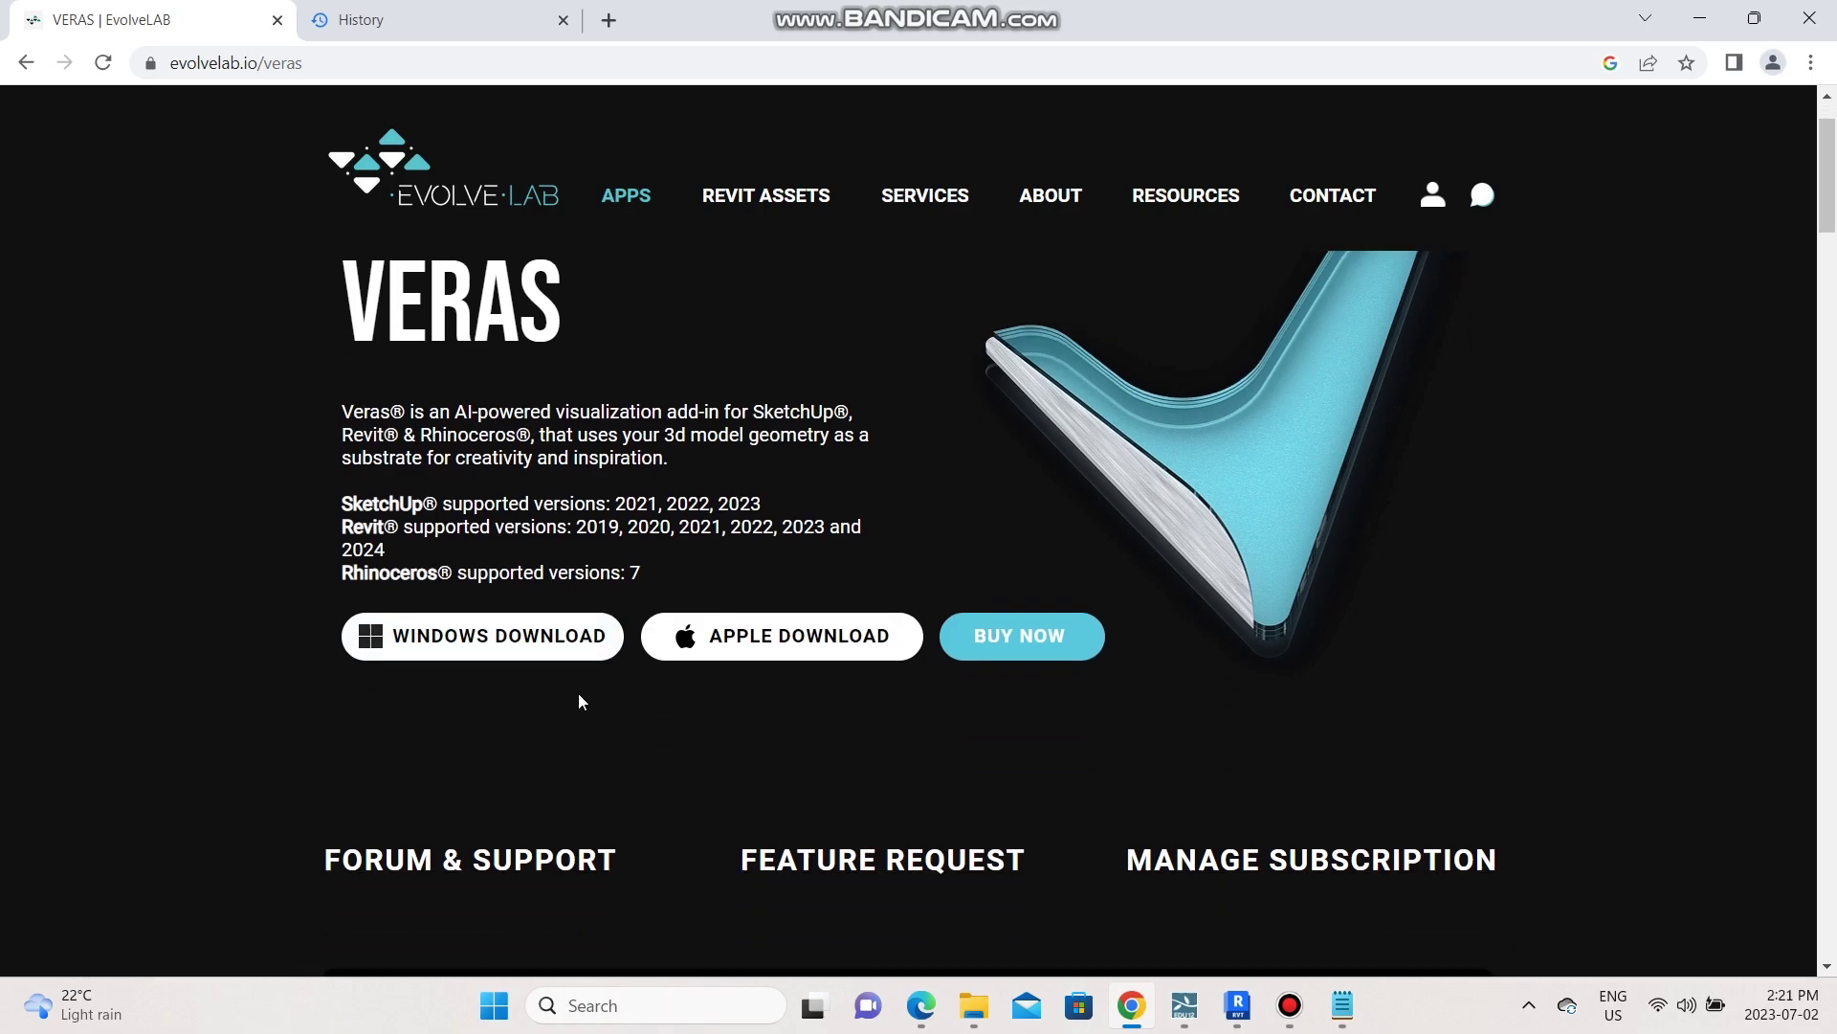
pyautogui.scroll(-20, 578, 693)
pyautogui.scroll(-15, 804, 579)
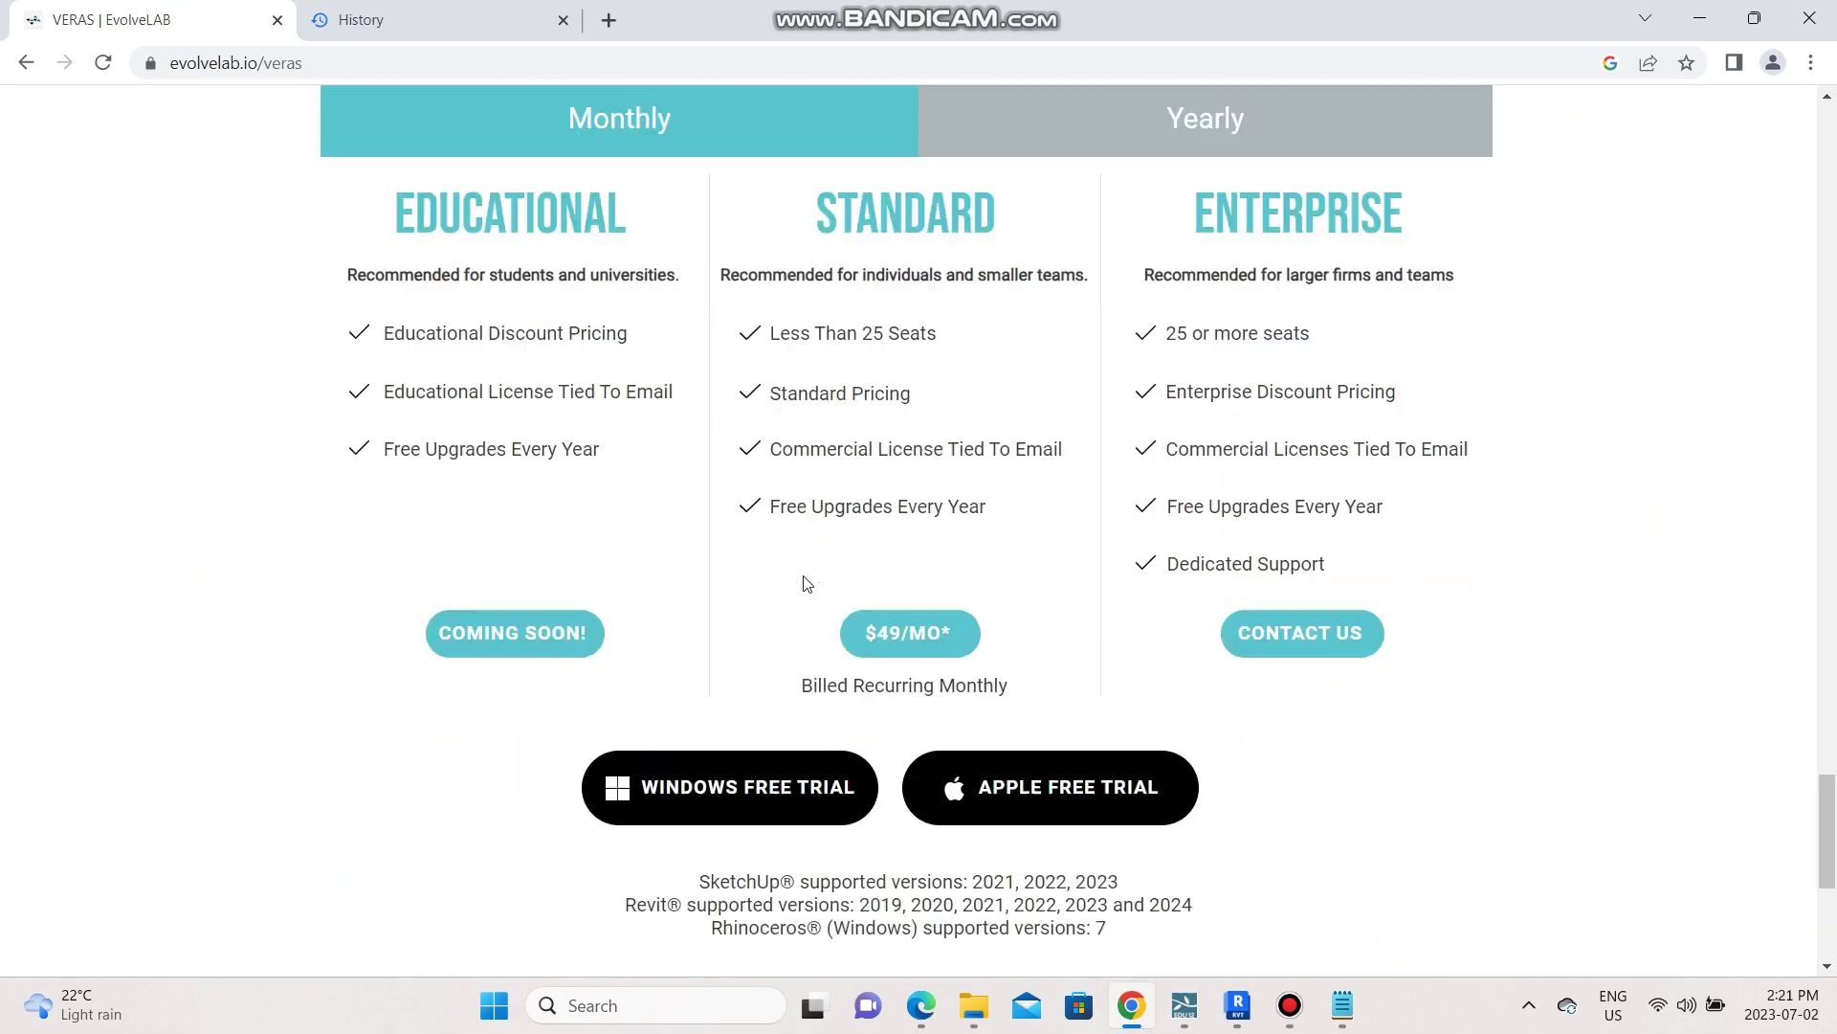
pyautogui.scroll(4, 802, 575)
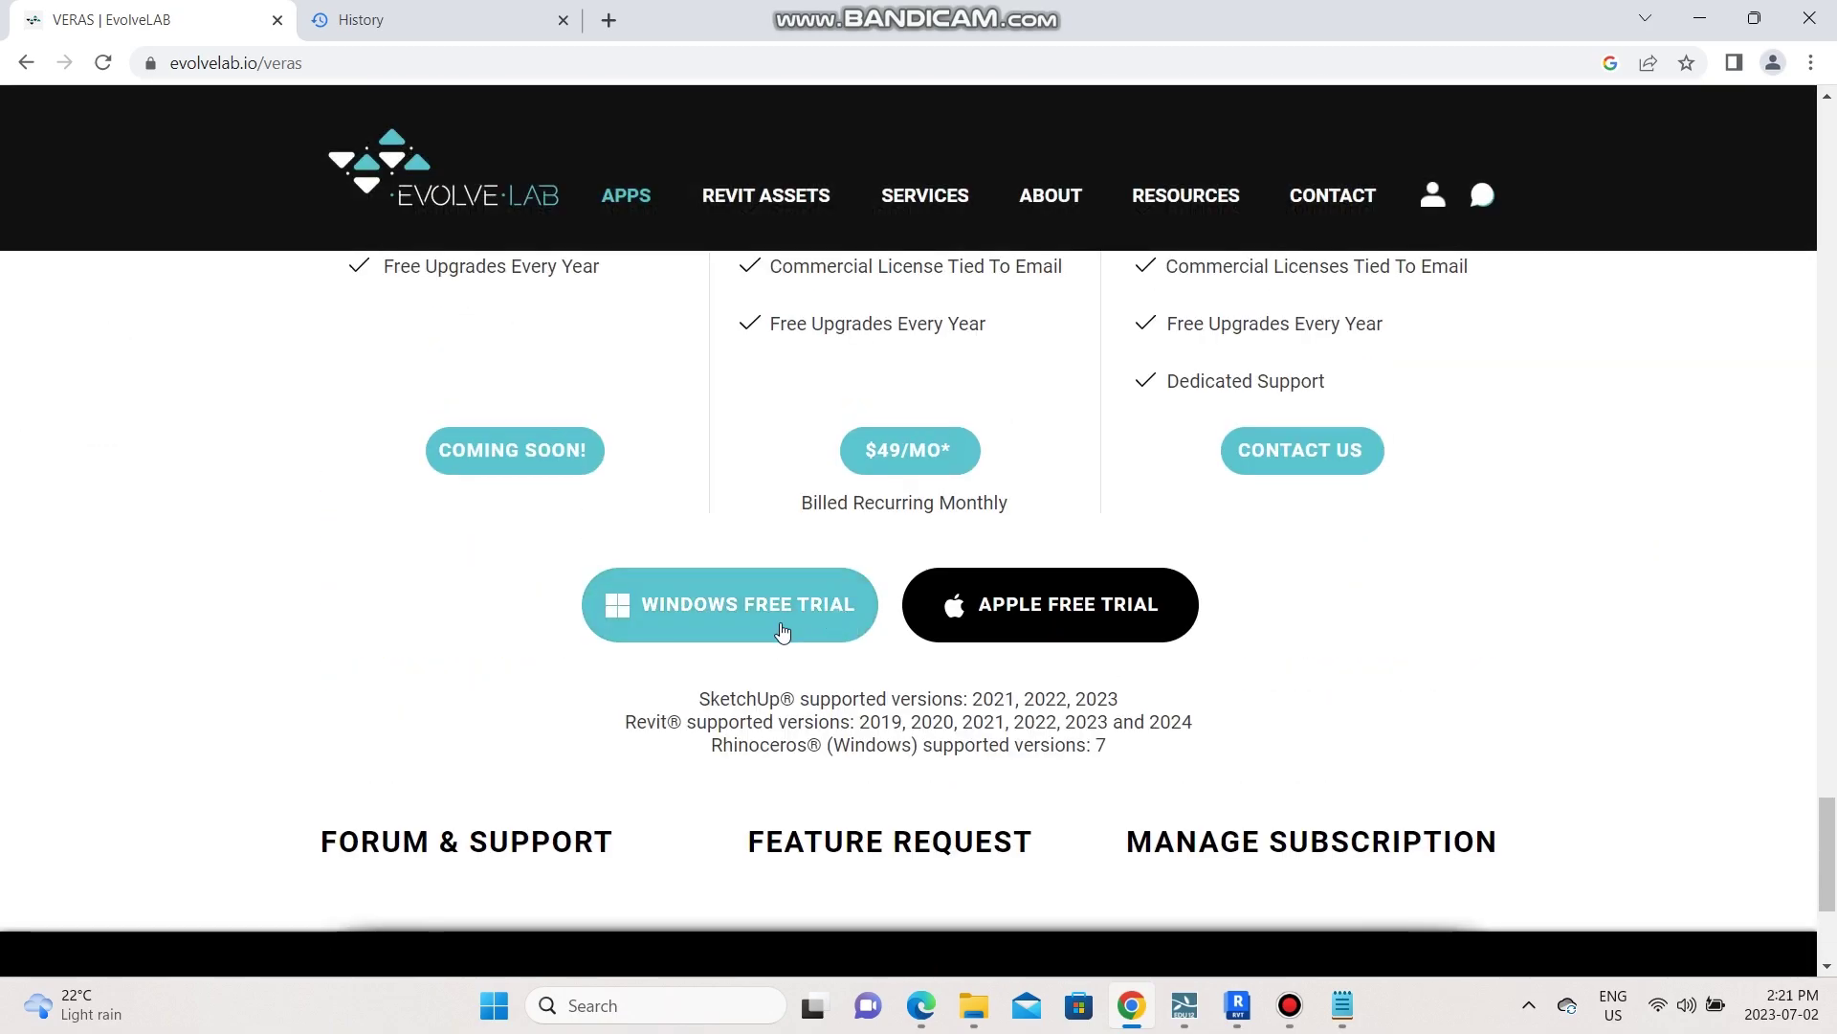
pyautogui.scroll(4, 787, 627)
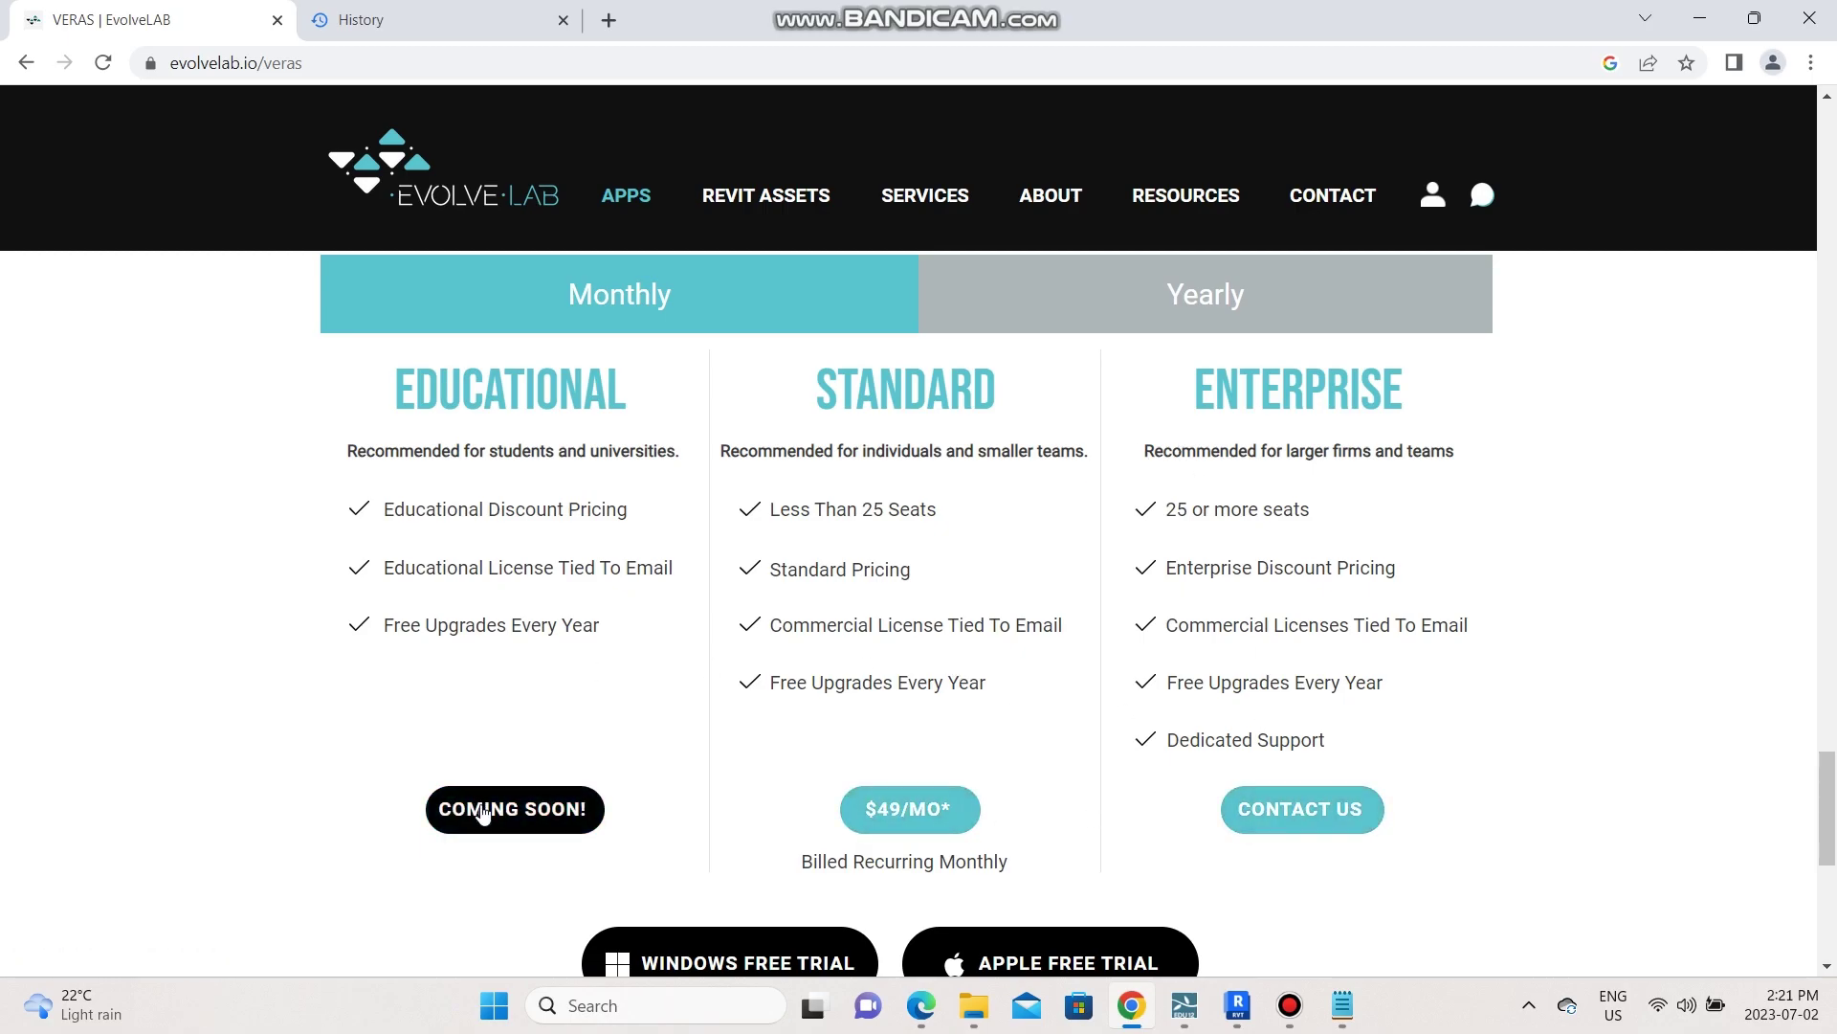
pyautogui.scroll(-3, 644, 709)
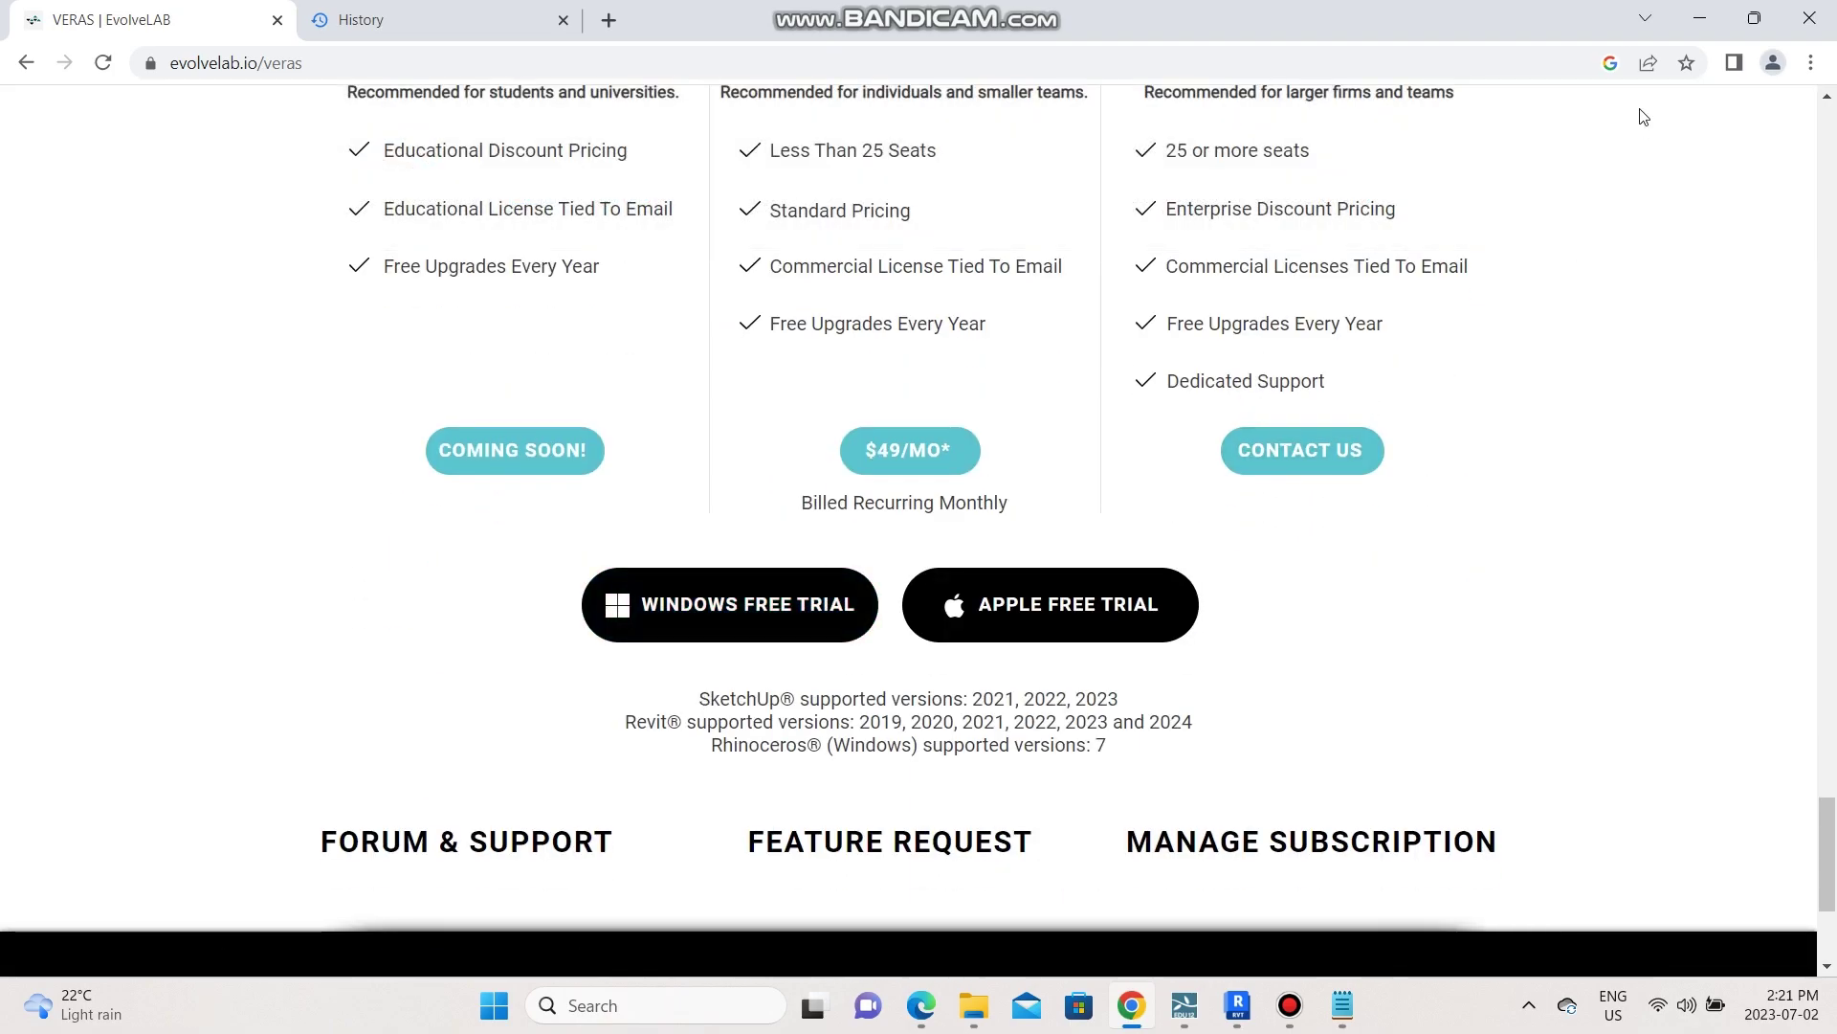
pyautogui.click(1686, 10)
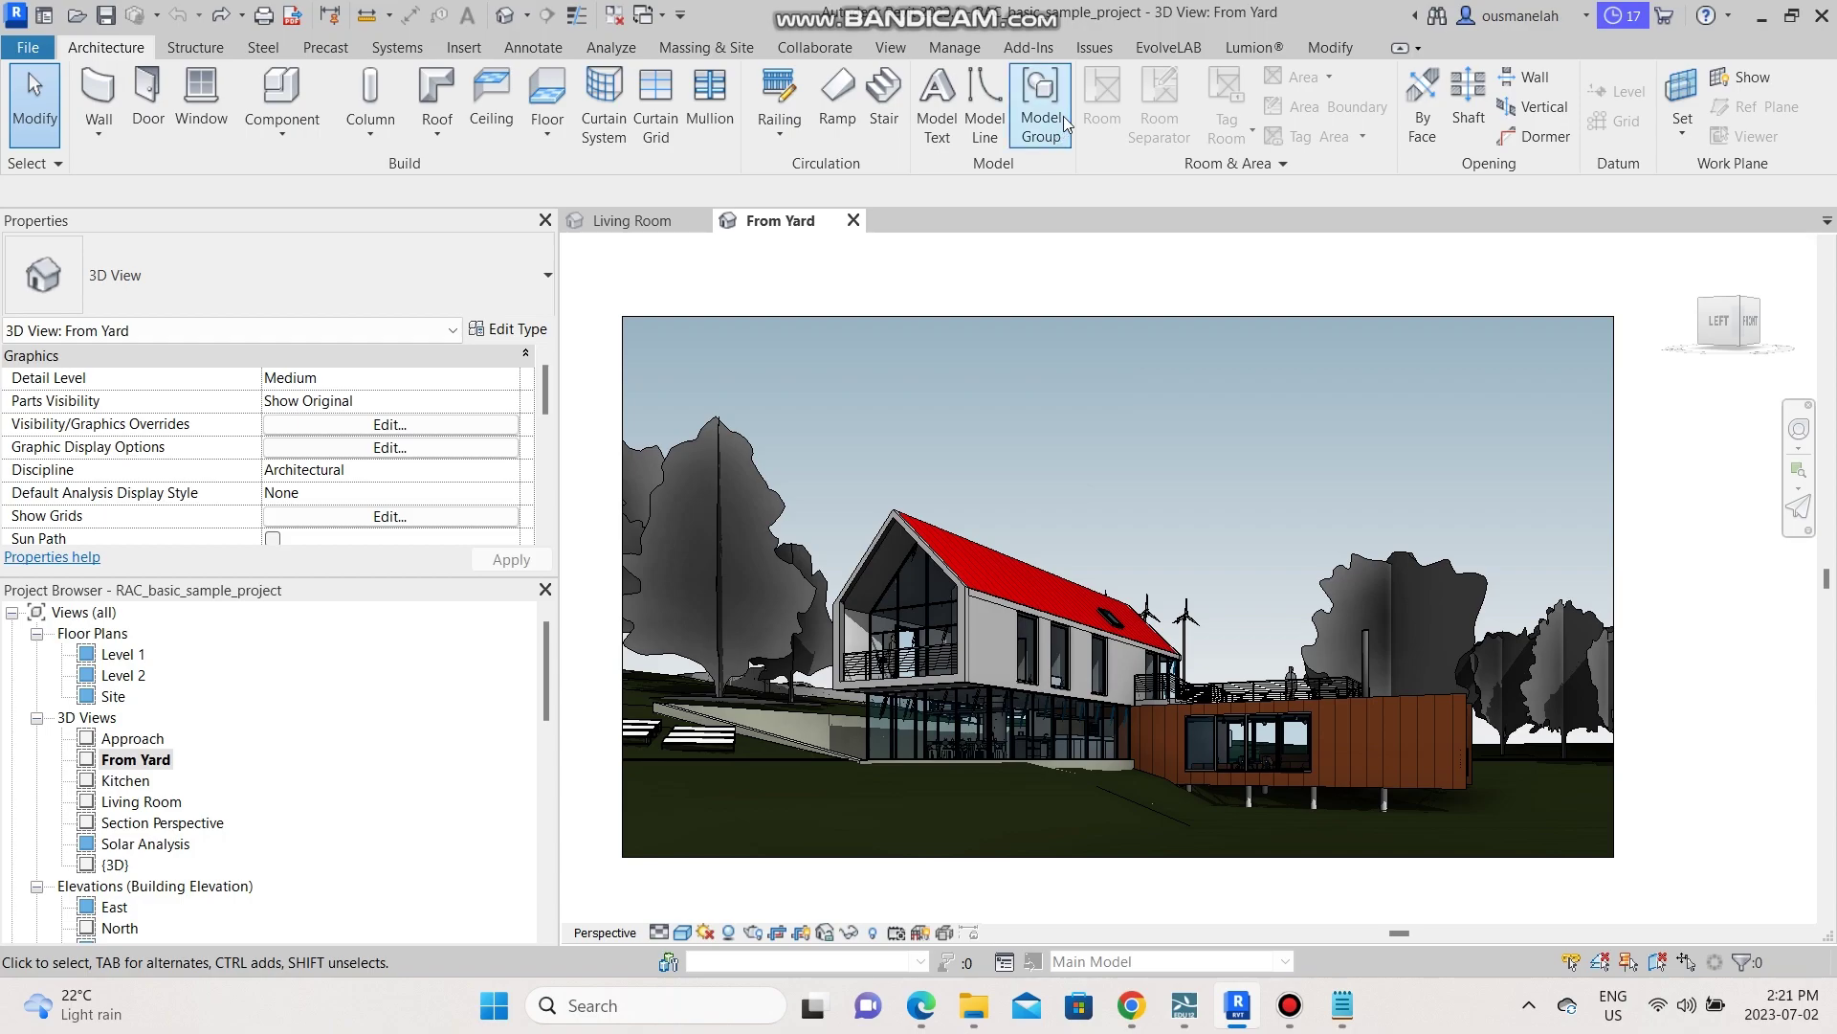
# Launch the Veras AI add-in from the EvolveLAB ribbon tab.
pyautogui.click(1182, 51)
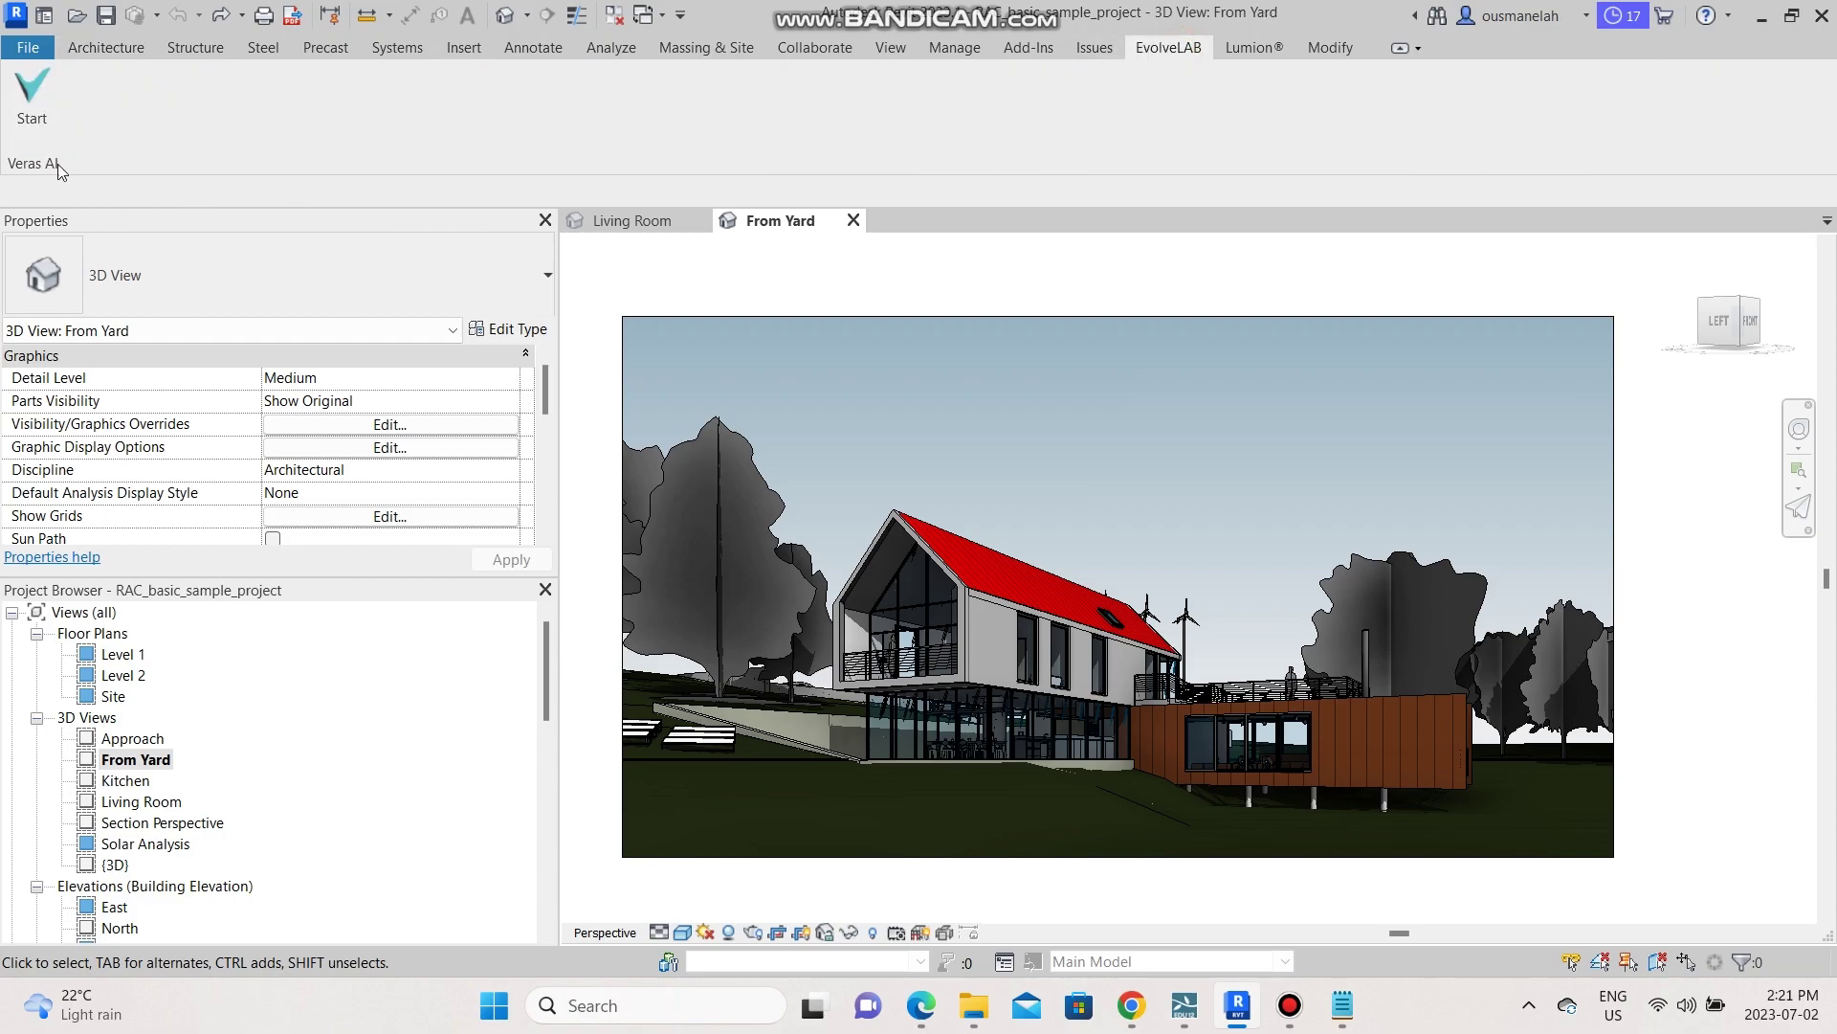
pyautogui.click(34, 108)
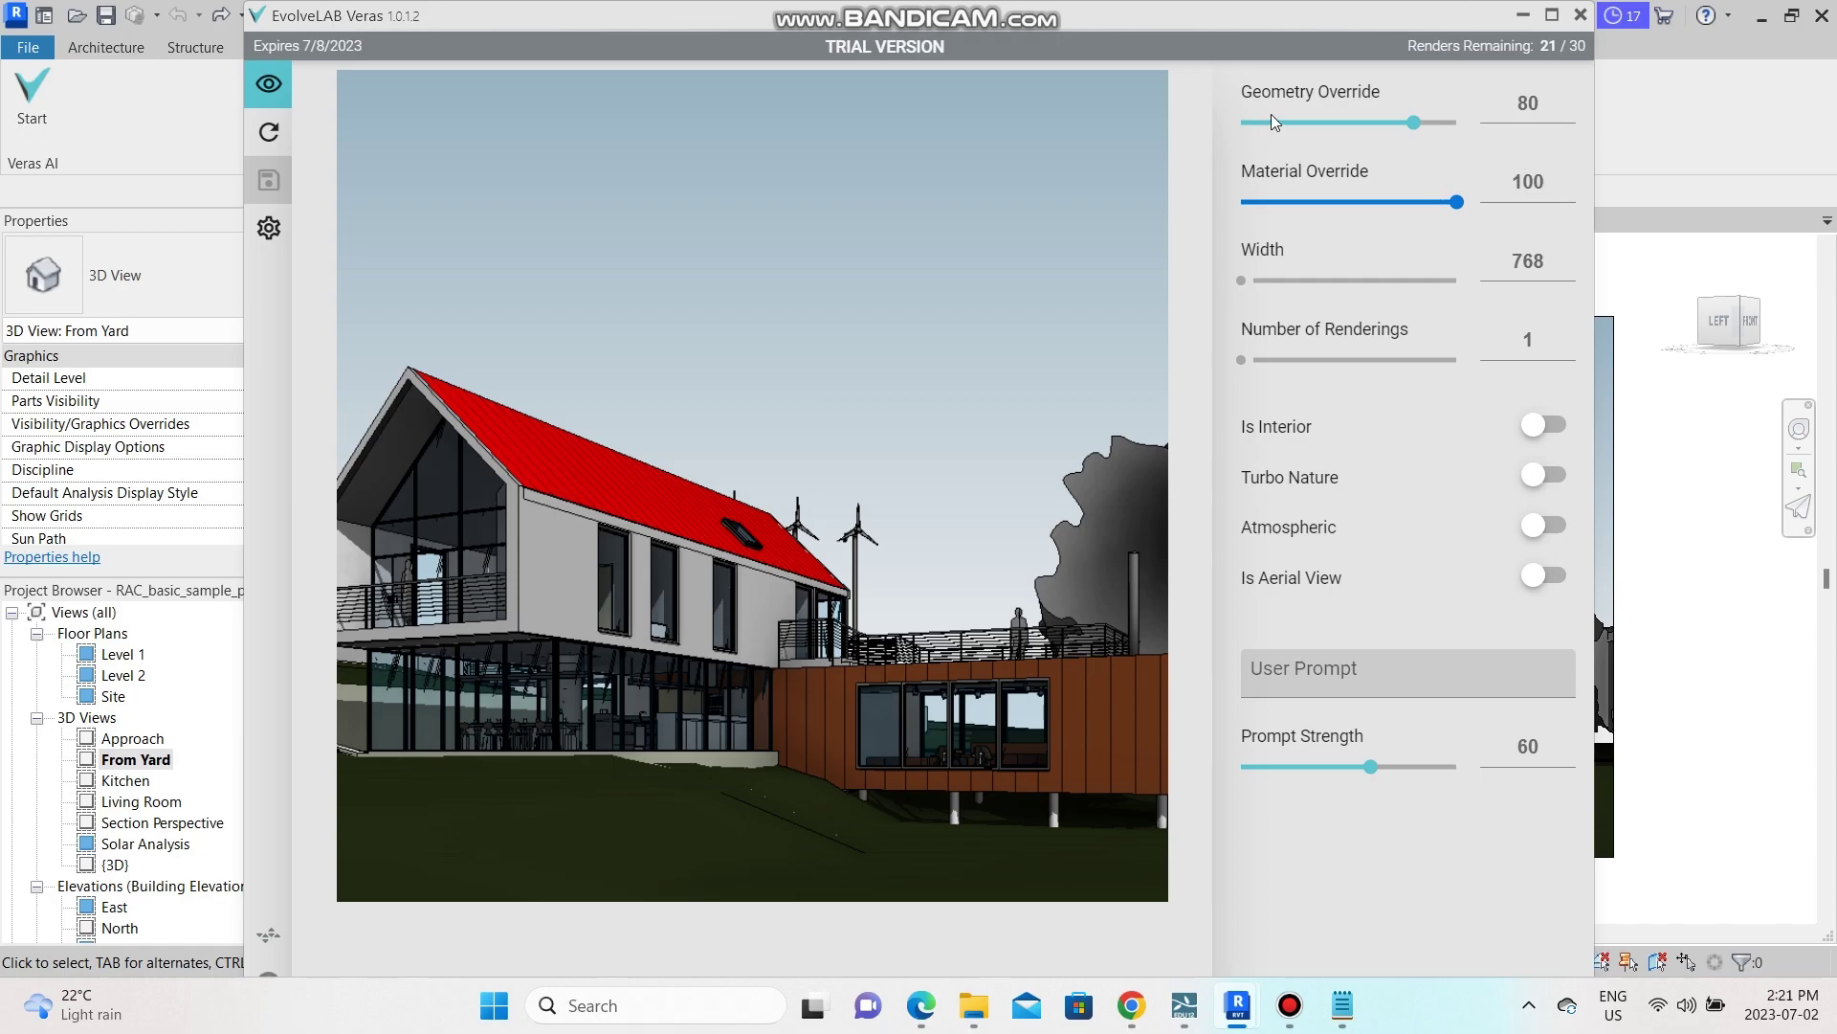
# Set Geometry Override to 86 and bring Material Override down to 99.
pyautogui.moveTo(1421, 118)
pyautogui.mouseDown()
pyautogui.moveTo(1467, 121)
pyautogui.moveTo(1391, 138)
pyautogui.moveTo(1434, 124)
pyautogui.mouseUp()
pyautogui.moveTo(1455, 202)
pyautogui.mouseDown()
pyautogui.moveTo(1374, 203)
pyautogui.moveTo(1474, 199)
pyautogui.moveTo(1450, 213)
pyautogui.mouseUp()
# Narrow the From Yard view's crop region by dragging its right edge left.
pyautogui.click(1523, 15)
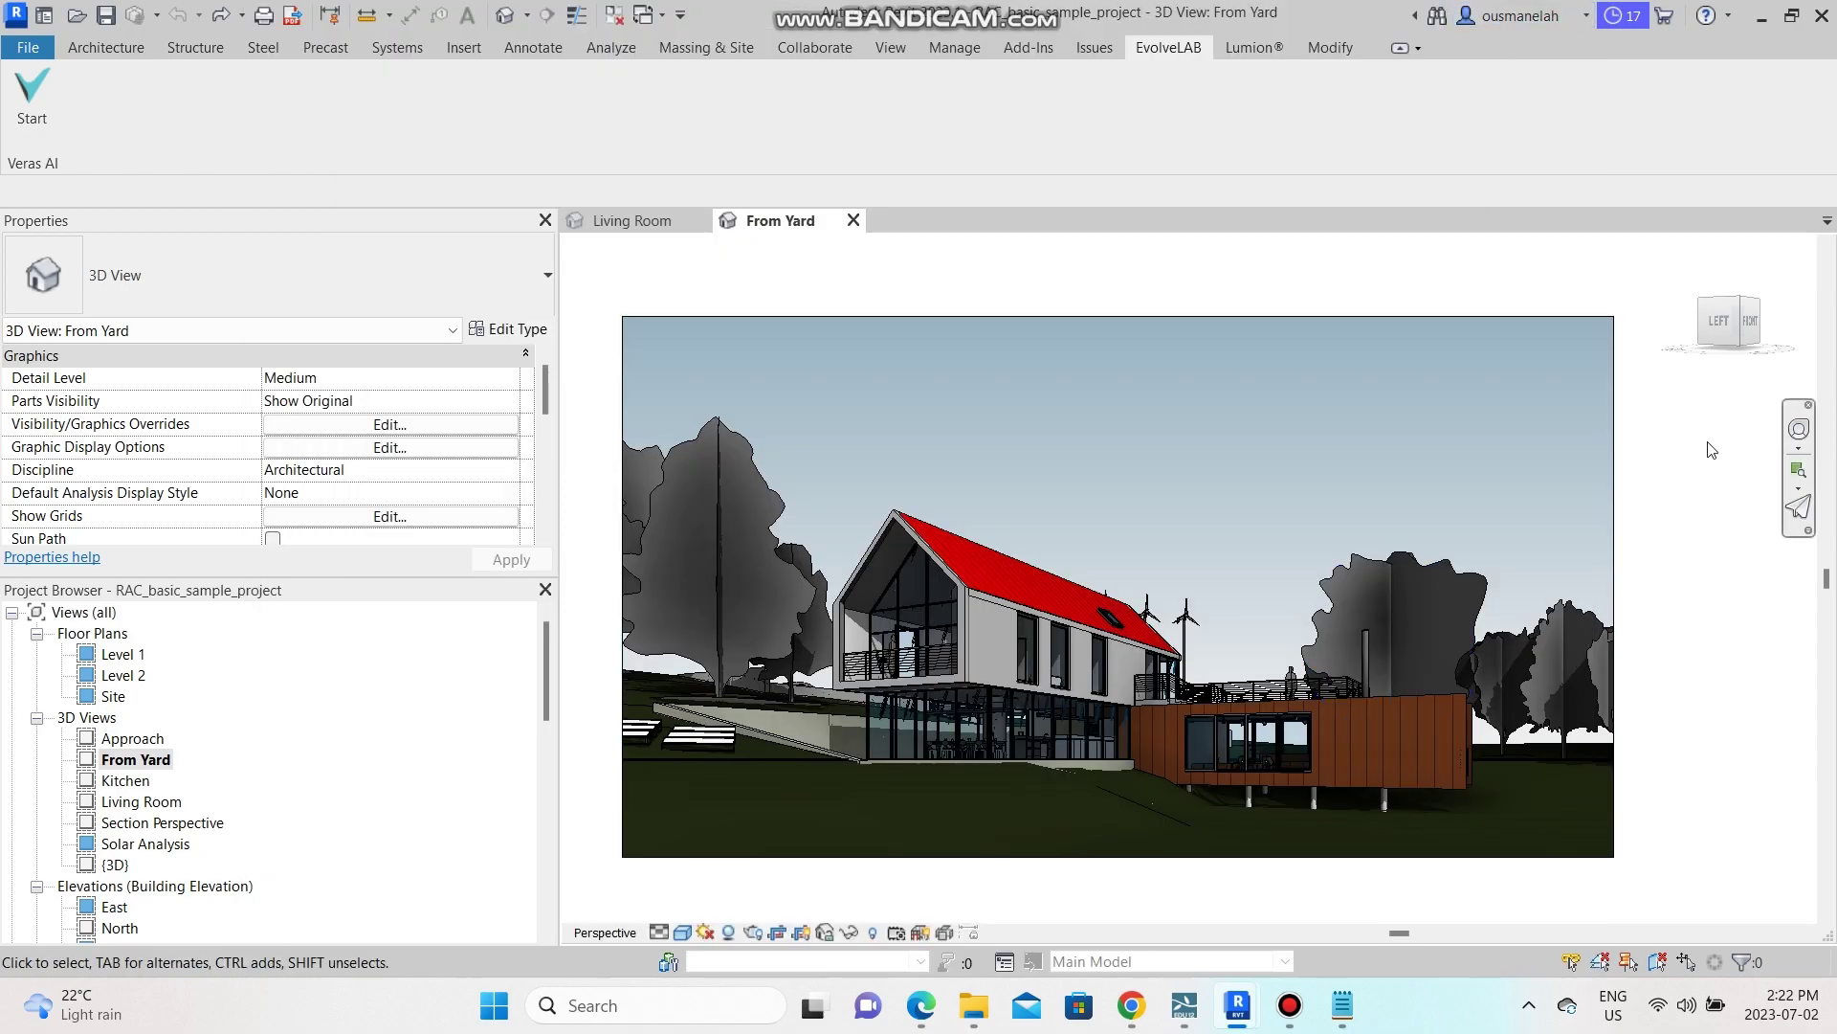
pyautogui.click(1615, 450)
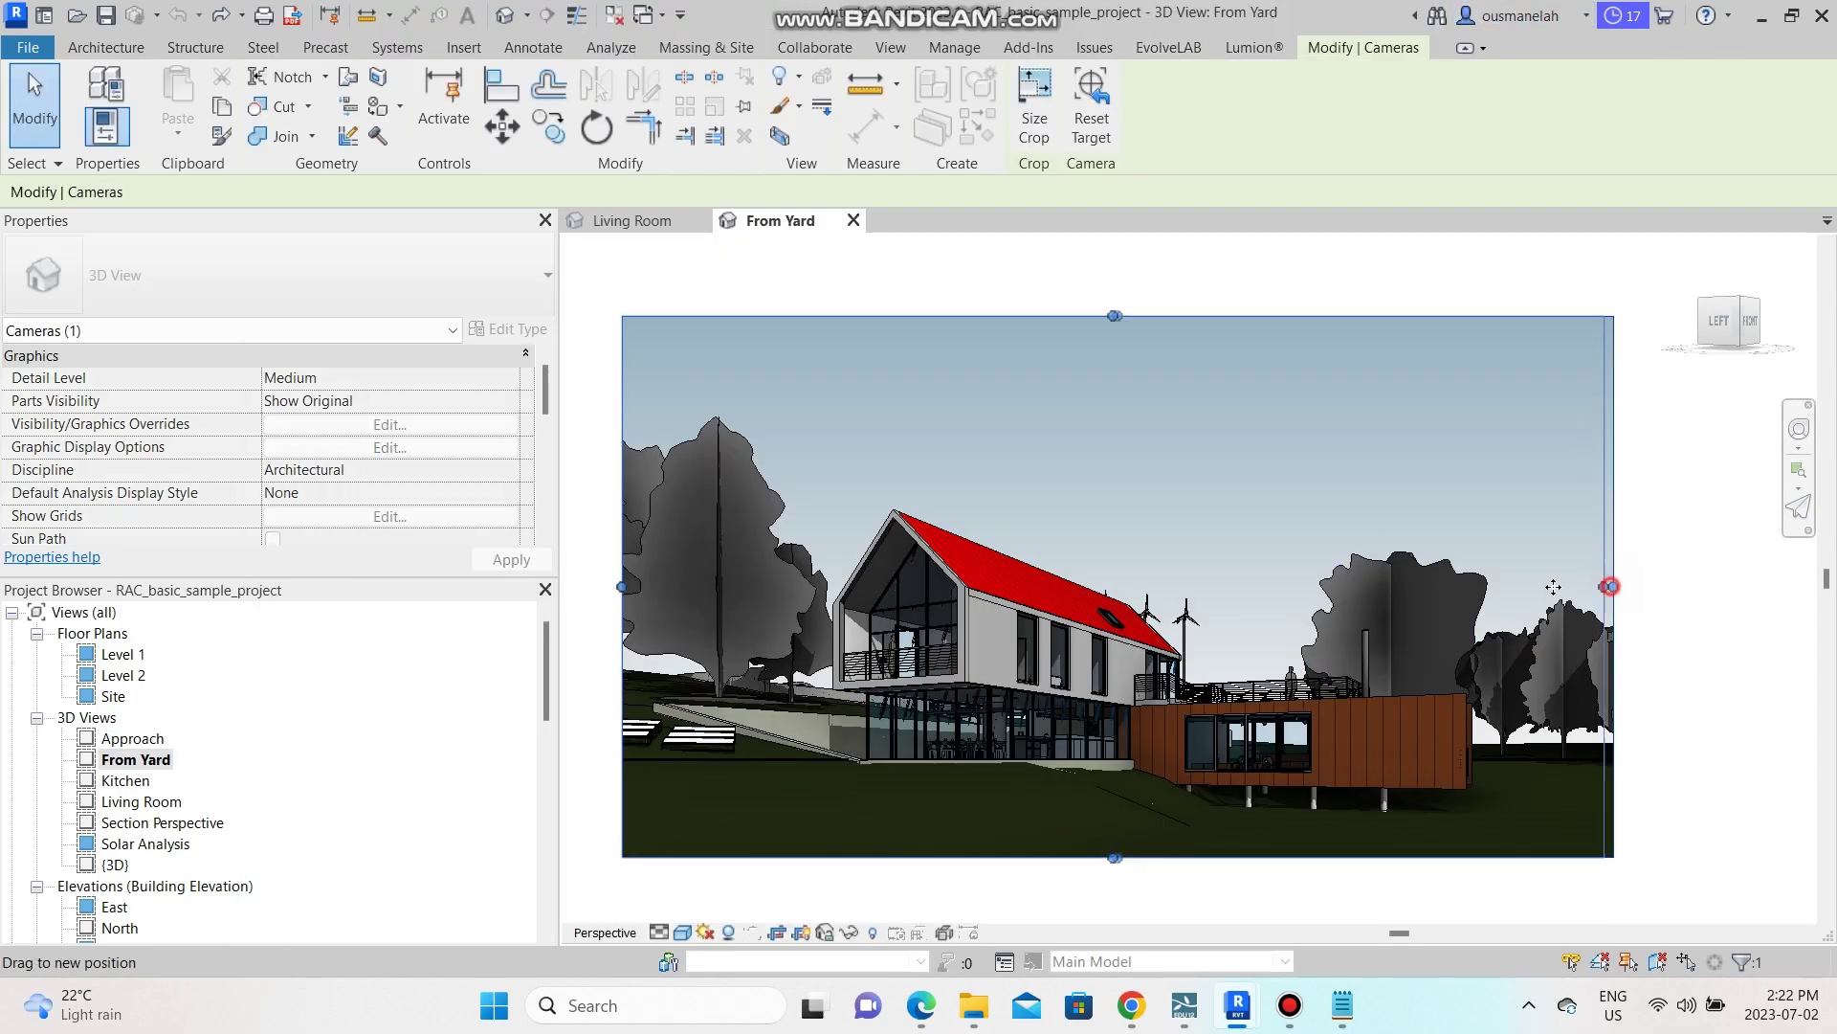
pyautogui.moveTo(1613, 587); pyautogui.dragTo(1351, 586)
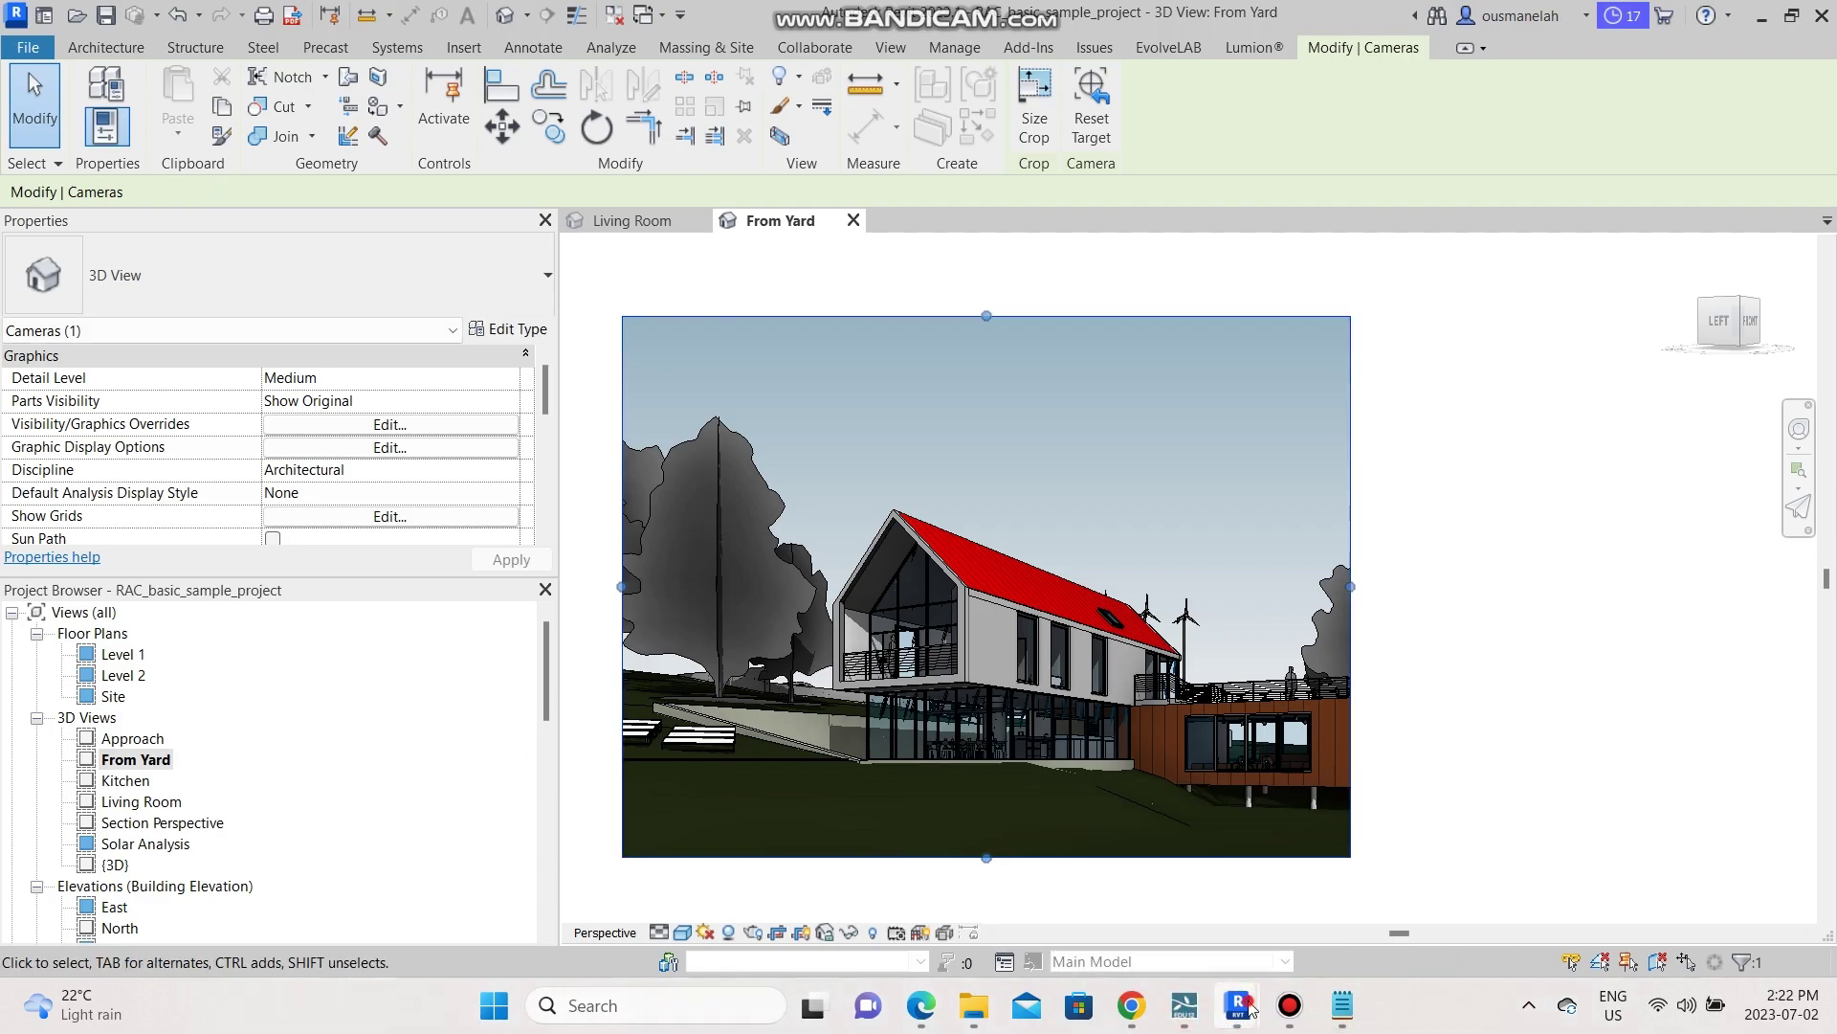
# Bring the Veras window back and start editing its User Prompt.
pyautogui.moveTo(1237, 1005)
pyautogui.click(1345, 895)
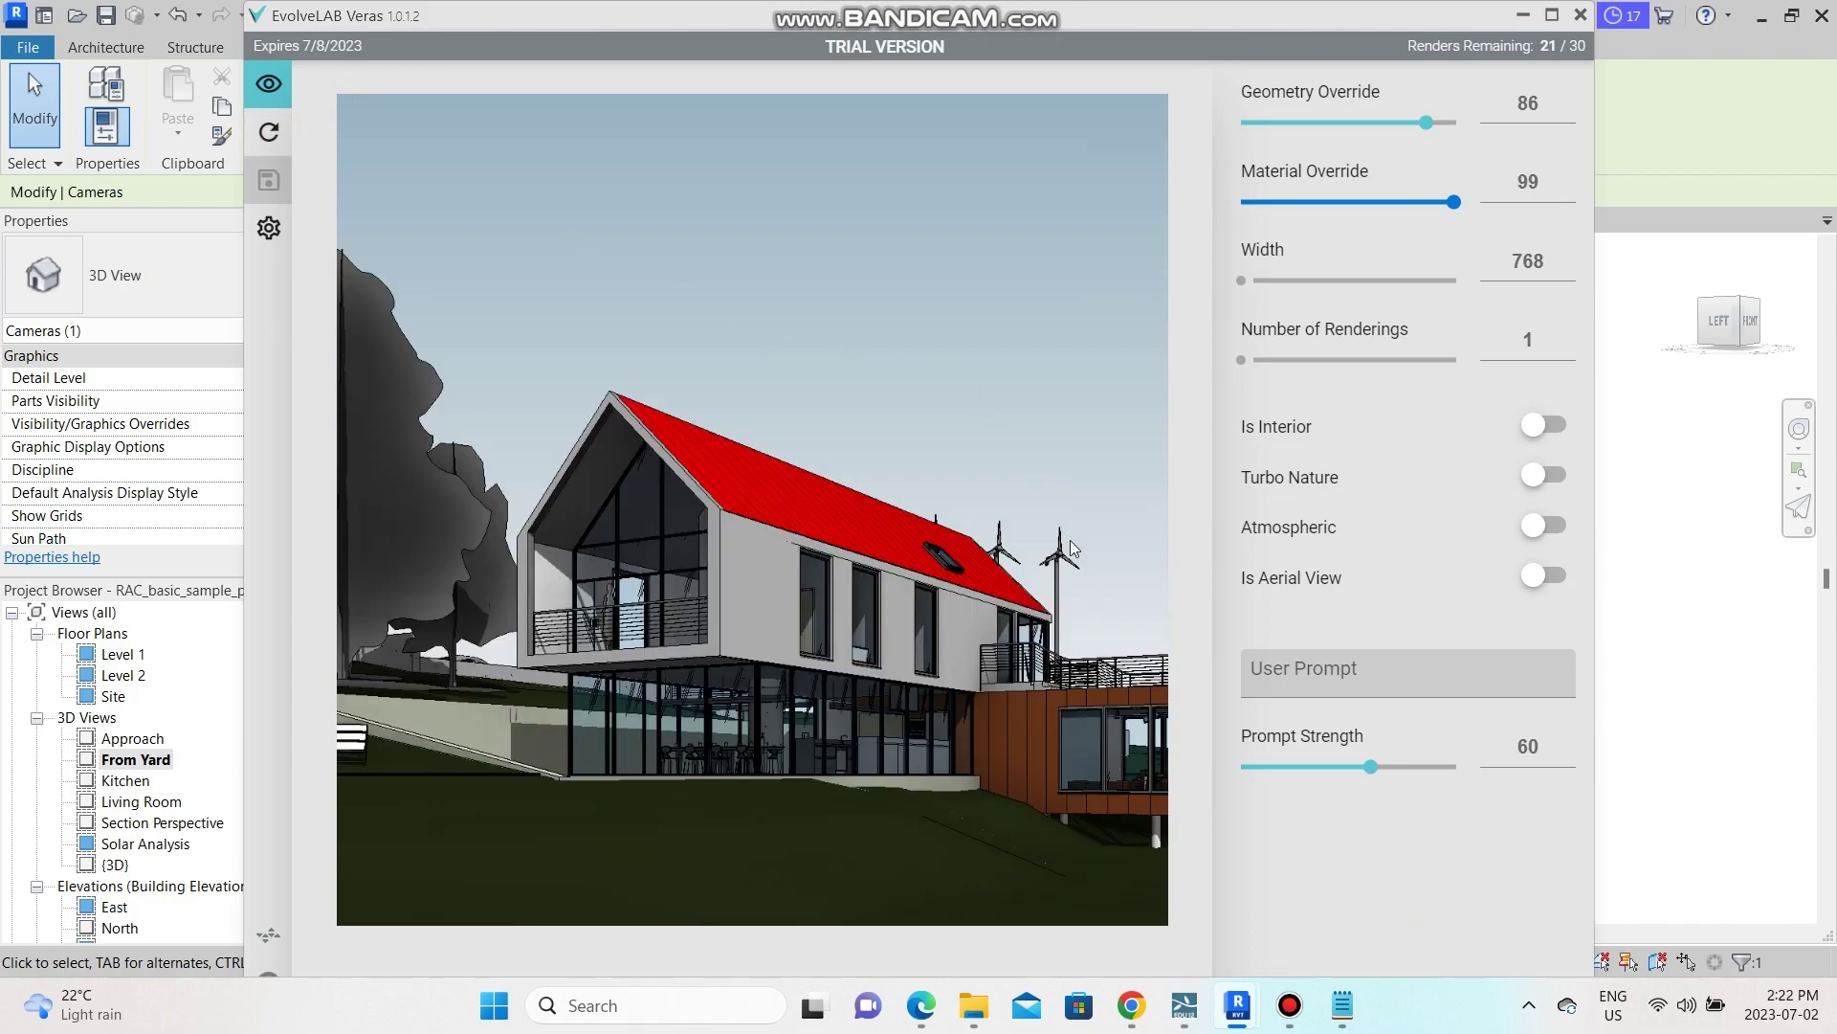
pyautogui.click(1368, 680)
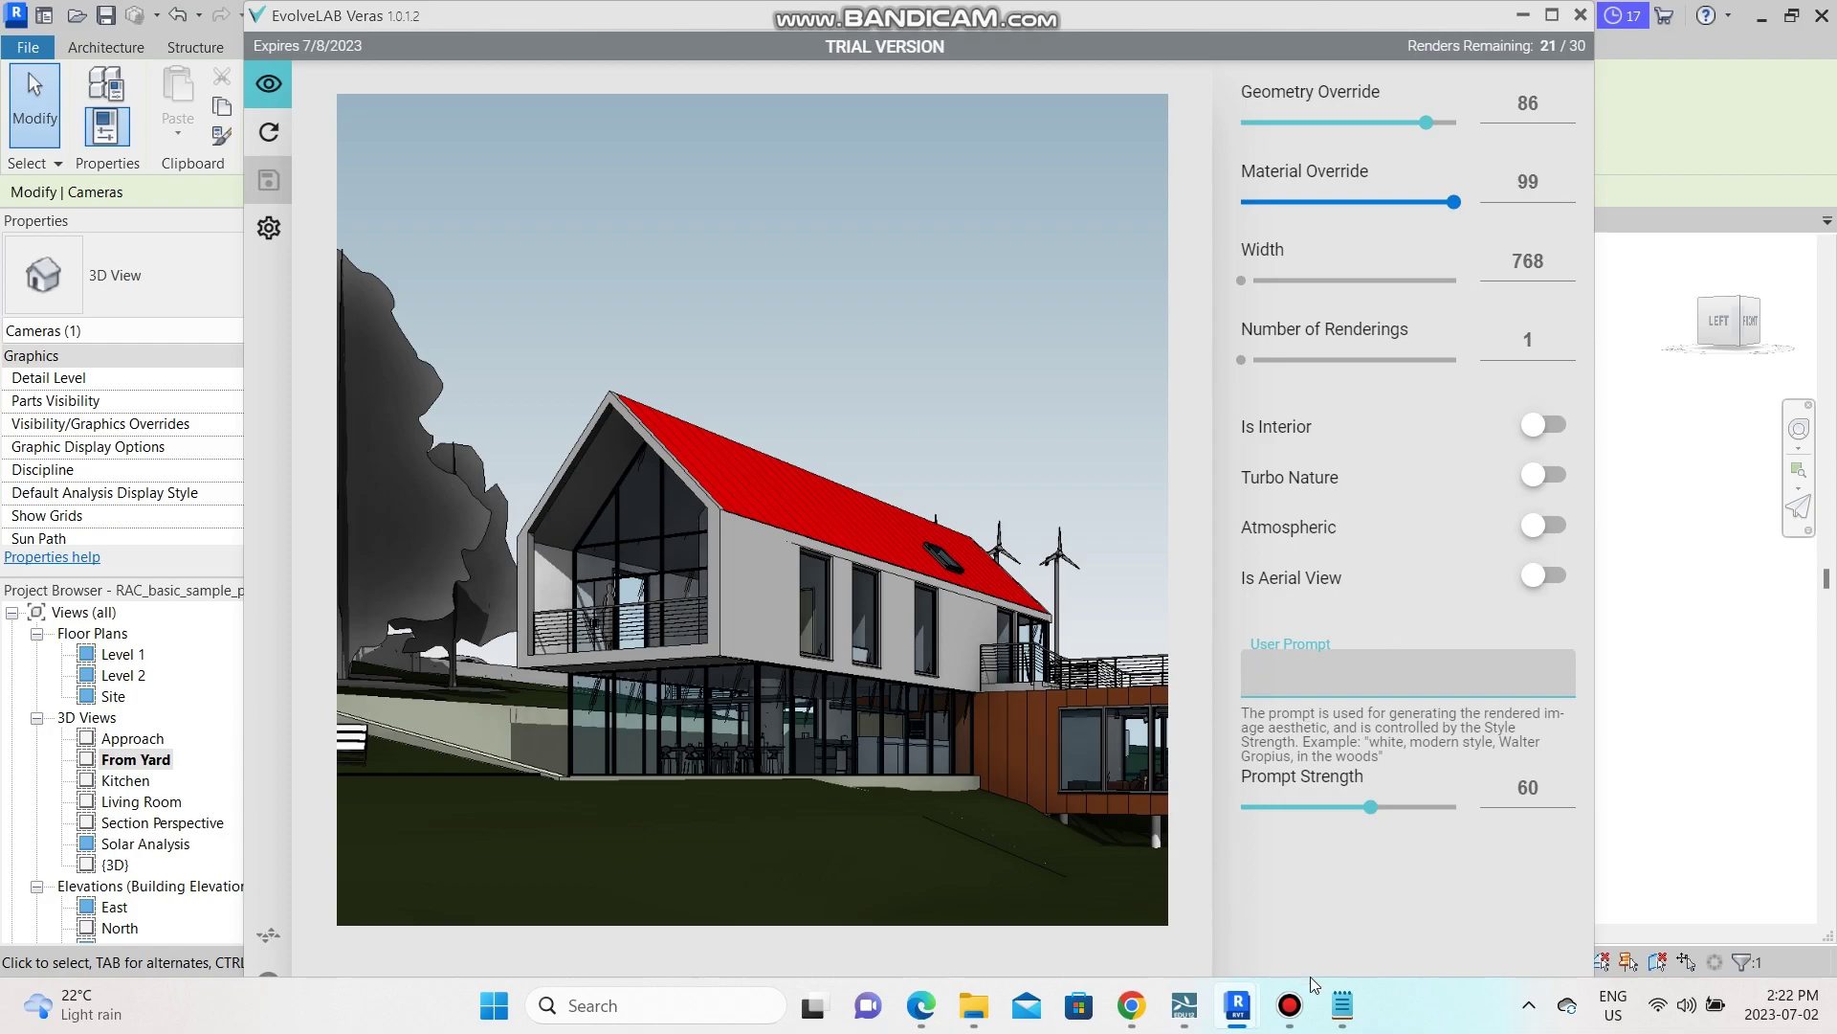
# Copy the summer wood cabin prompt line from Notepad.
pyautogui.moveTo(1340, 1000)
pyautogui.click(1298, 882)
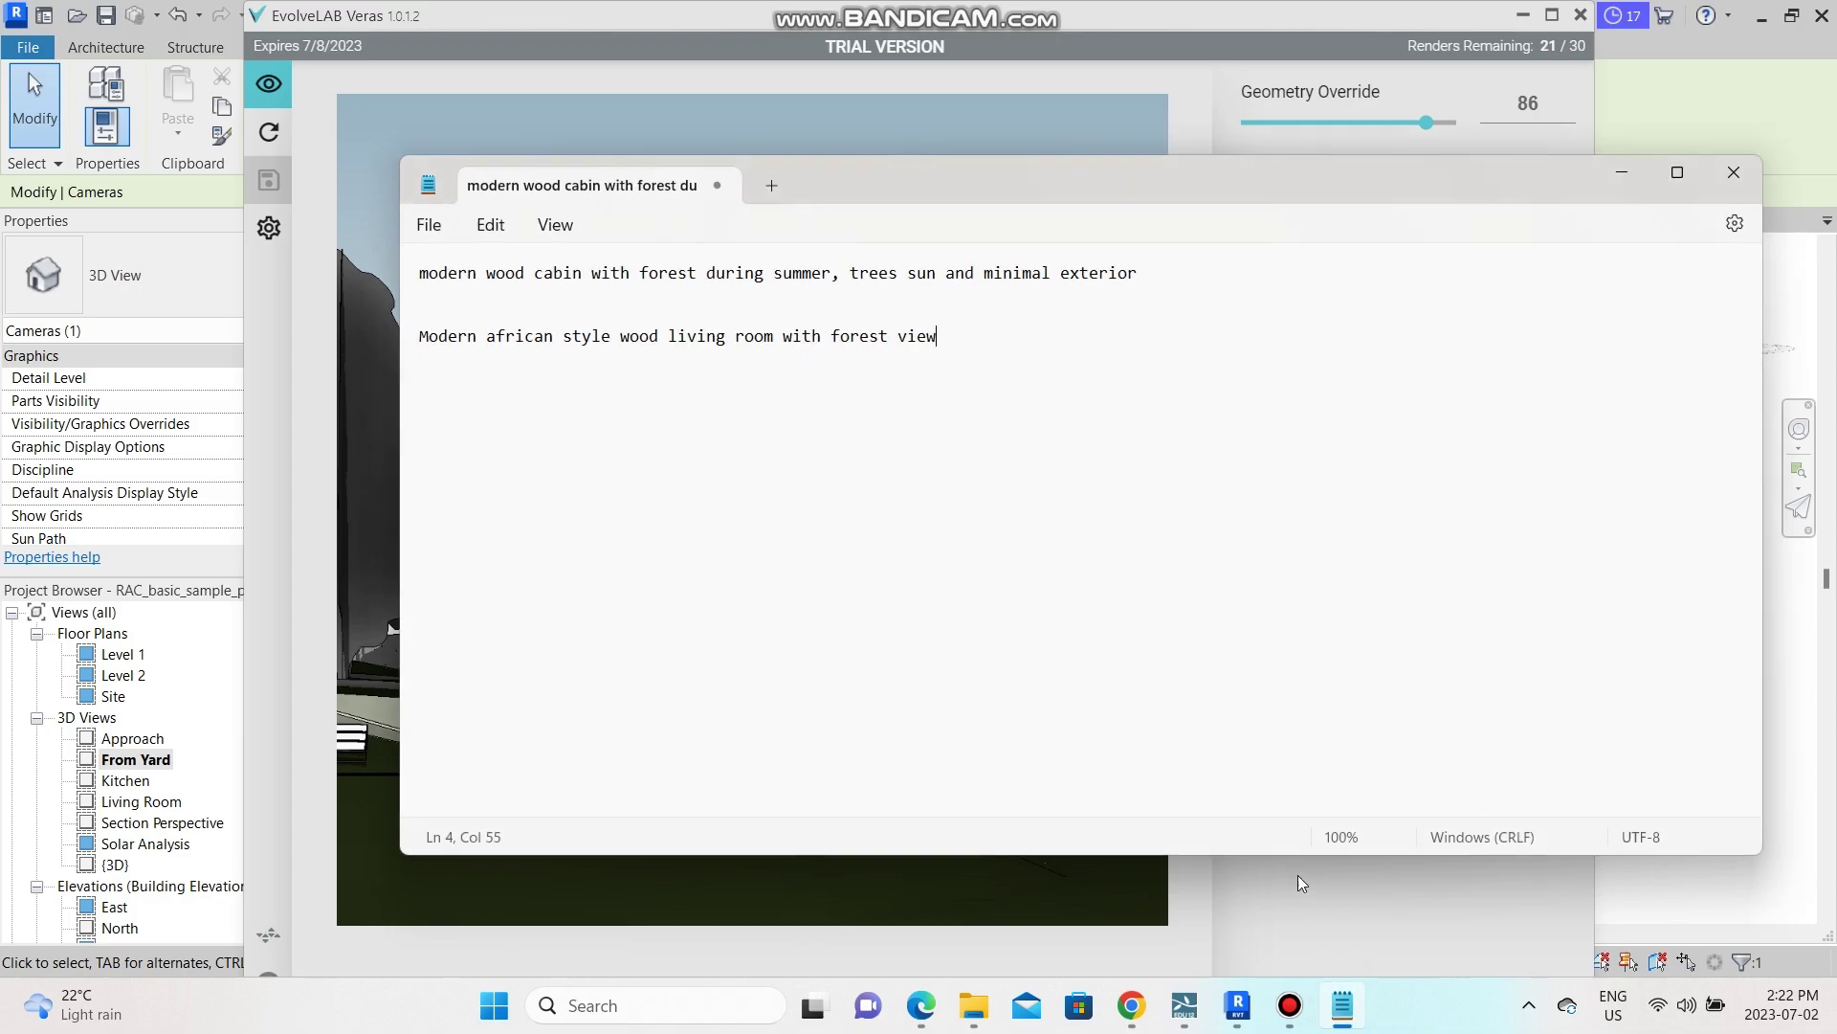
pyautogui.moveTo(1144, 285); pyautogui.dragTo(414, 273)
pyautogui.press('super+c')
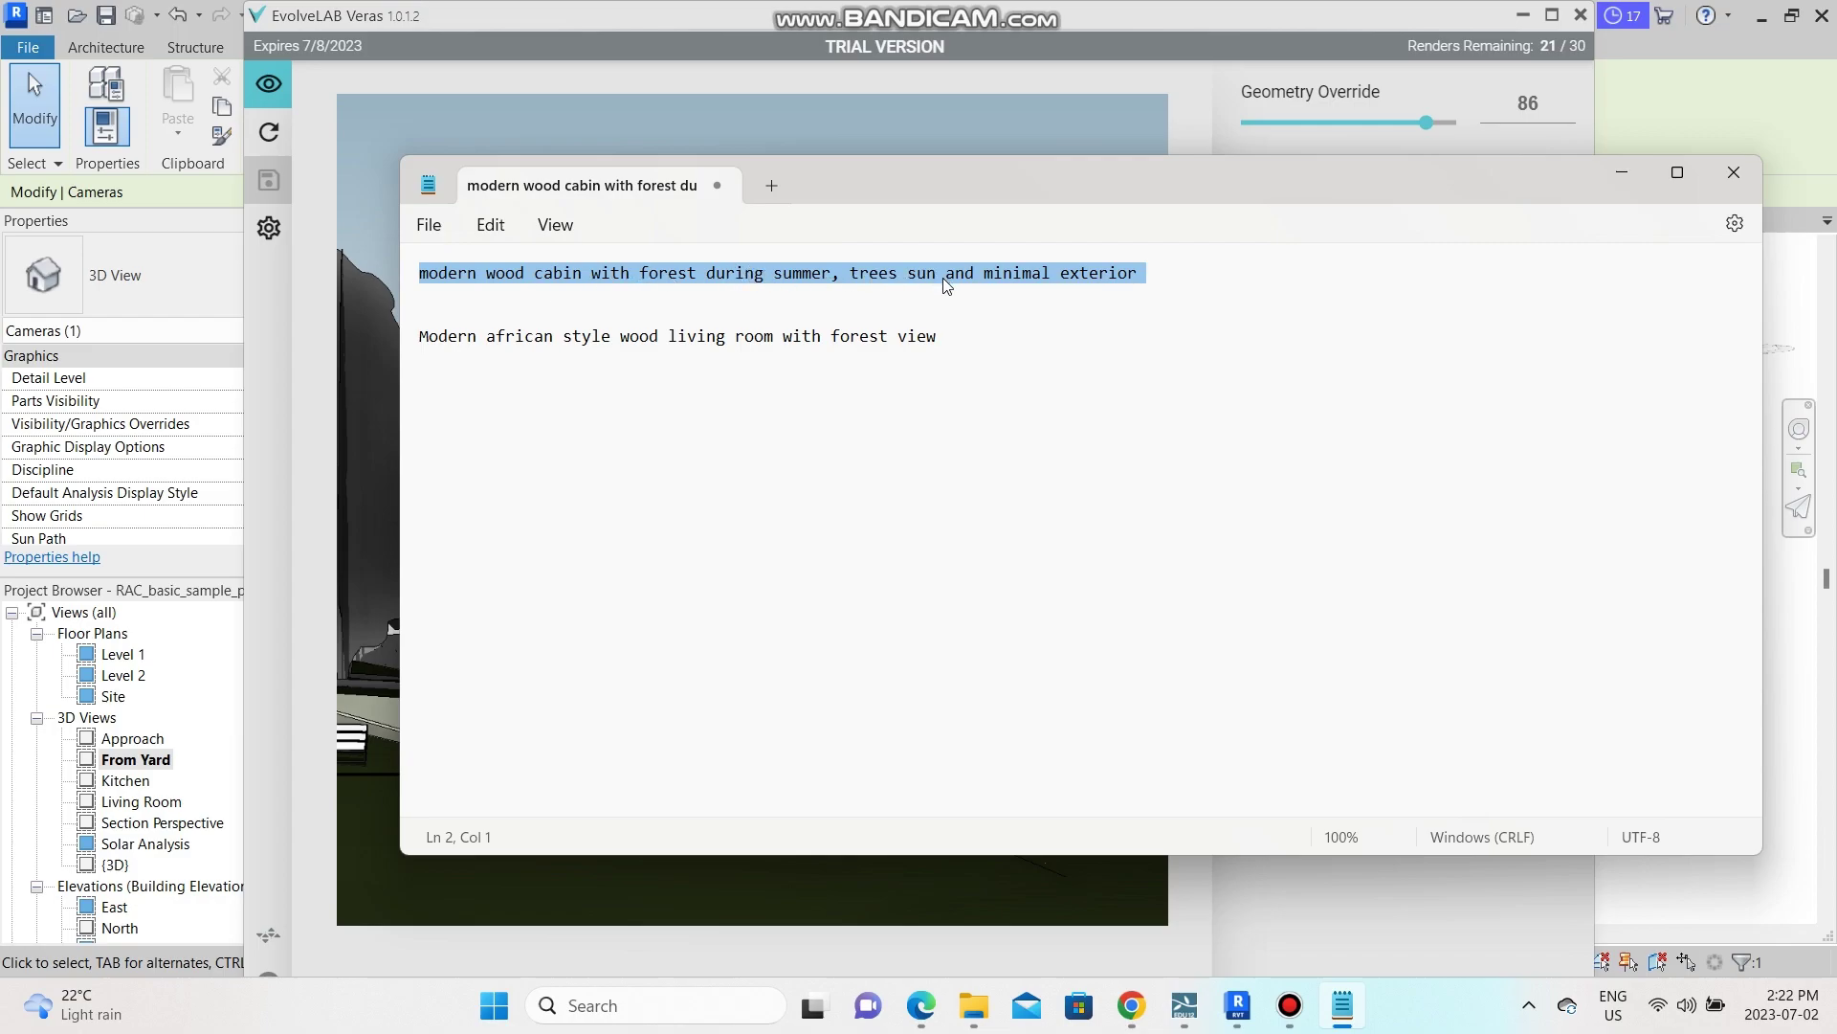
pyautogui.rightClick(1143, 294)
pyautogui.click(1187, 404)
pyautogui.click(1624, 177)
# Paste the cabin prompt into Veras's User Prompt, maximise Veras and render.
pyautogui.click(1361, 677)
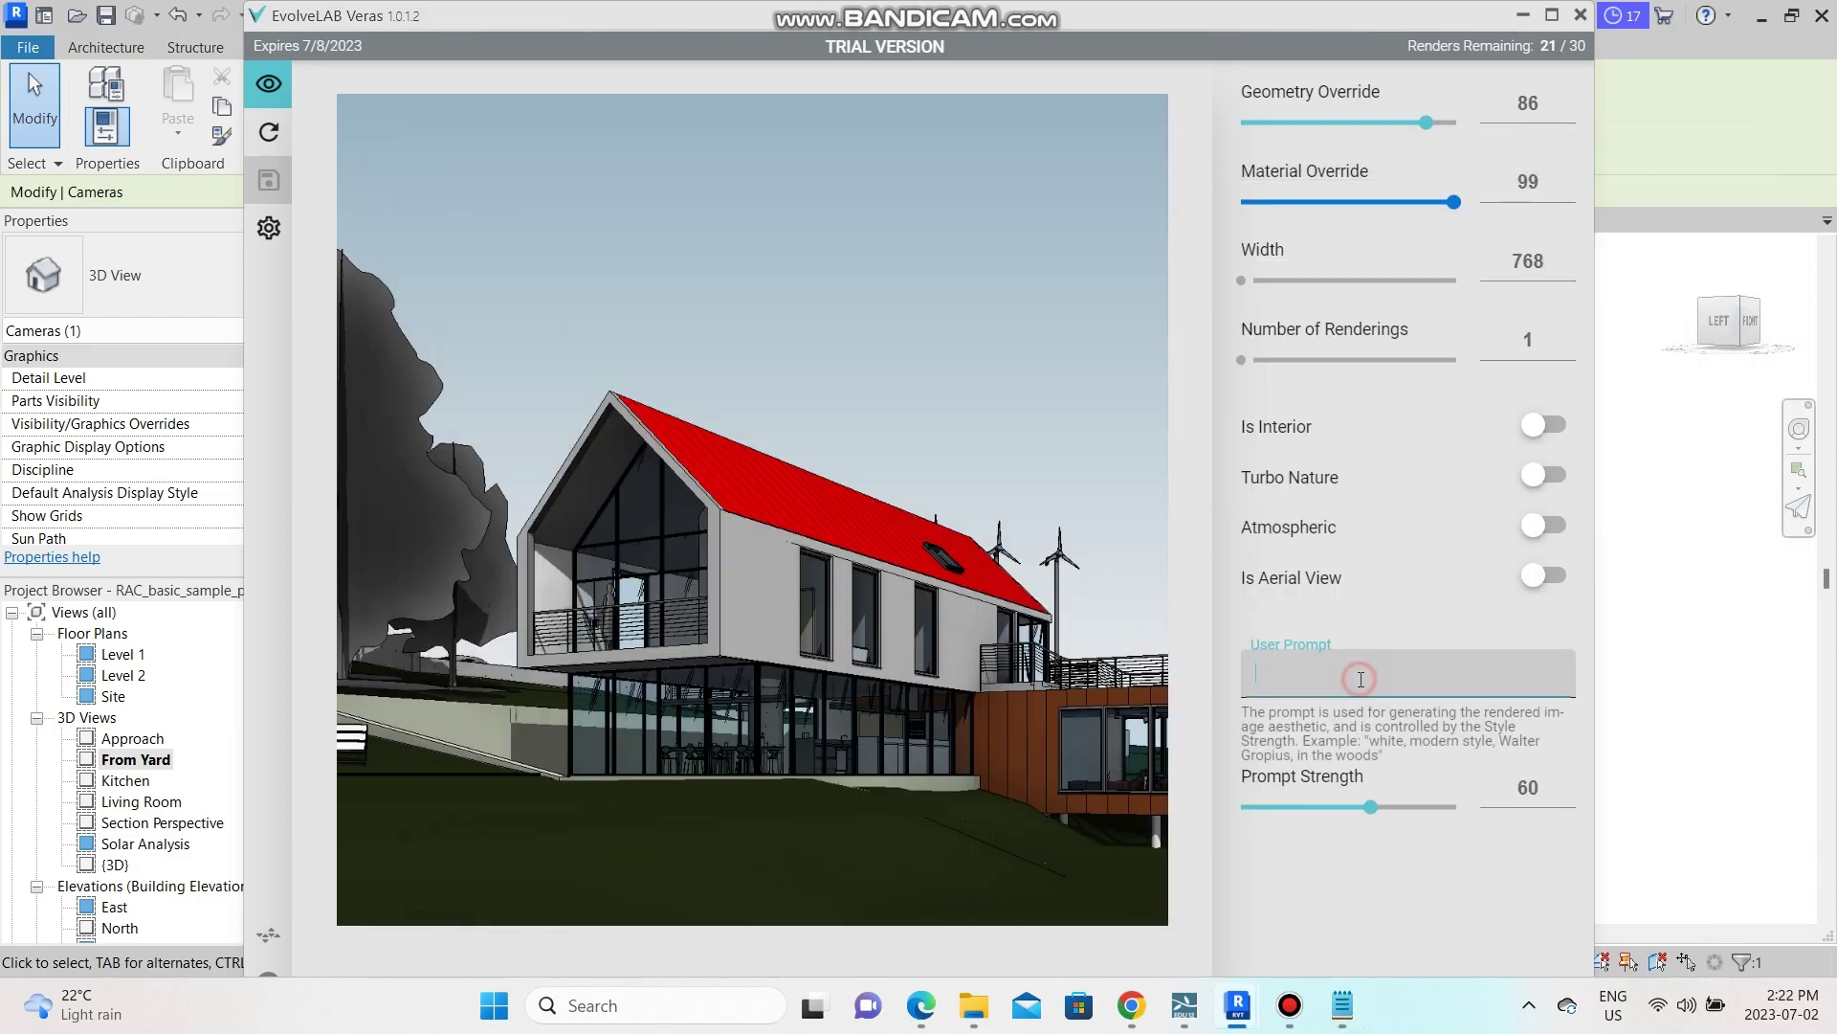
pyautogui.rightClick(1361, 677)
pyautogui.click(1432, 492)
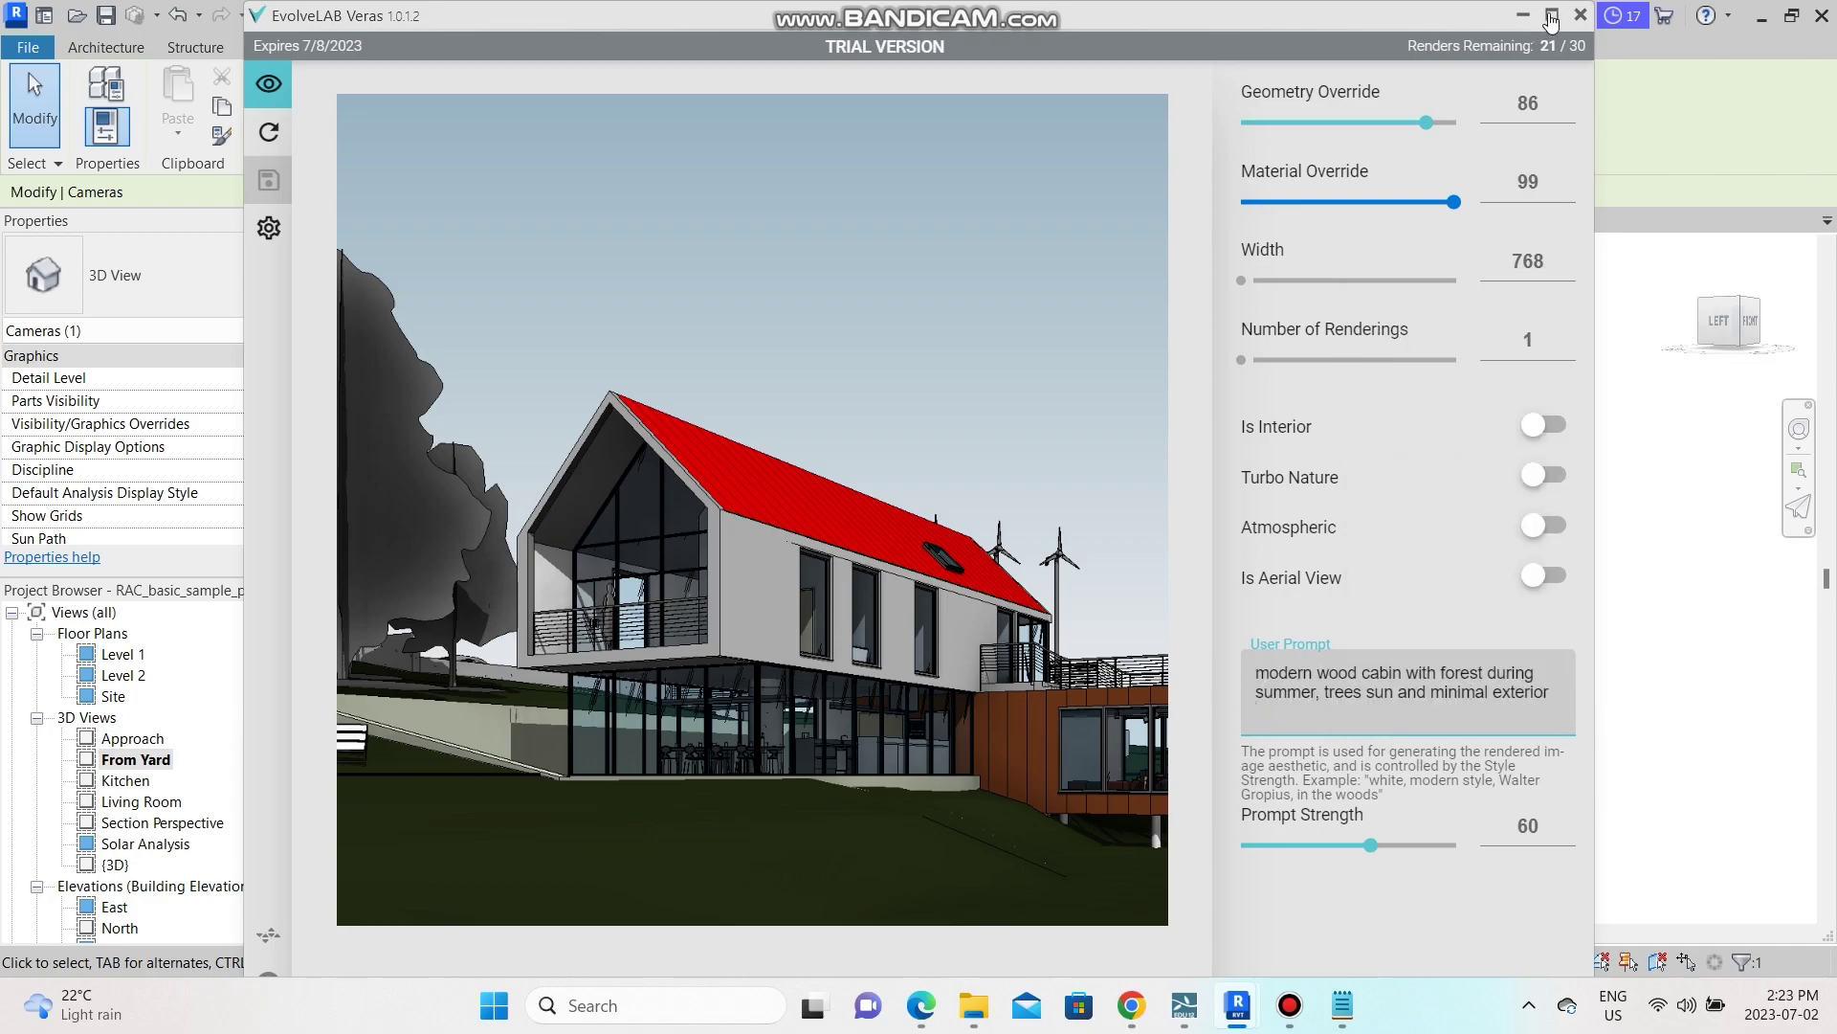
pyautogui.click(1553, 16)
pyautogui.click(1640, 996)
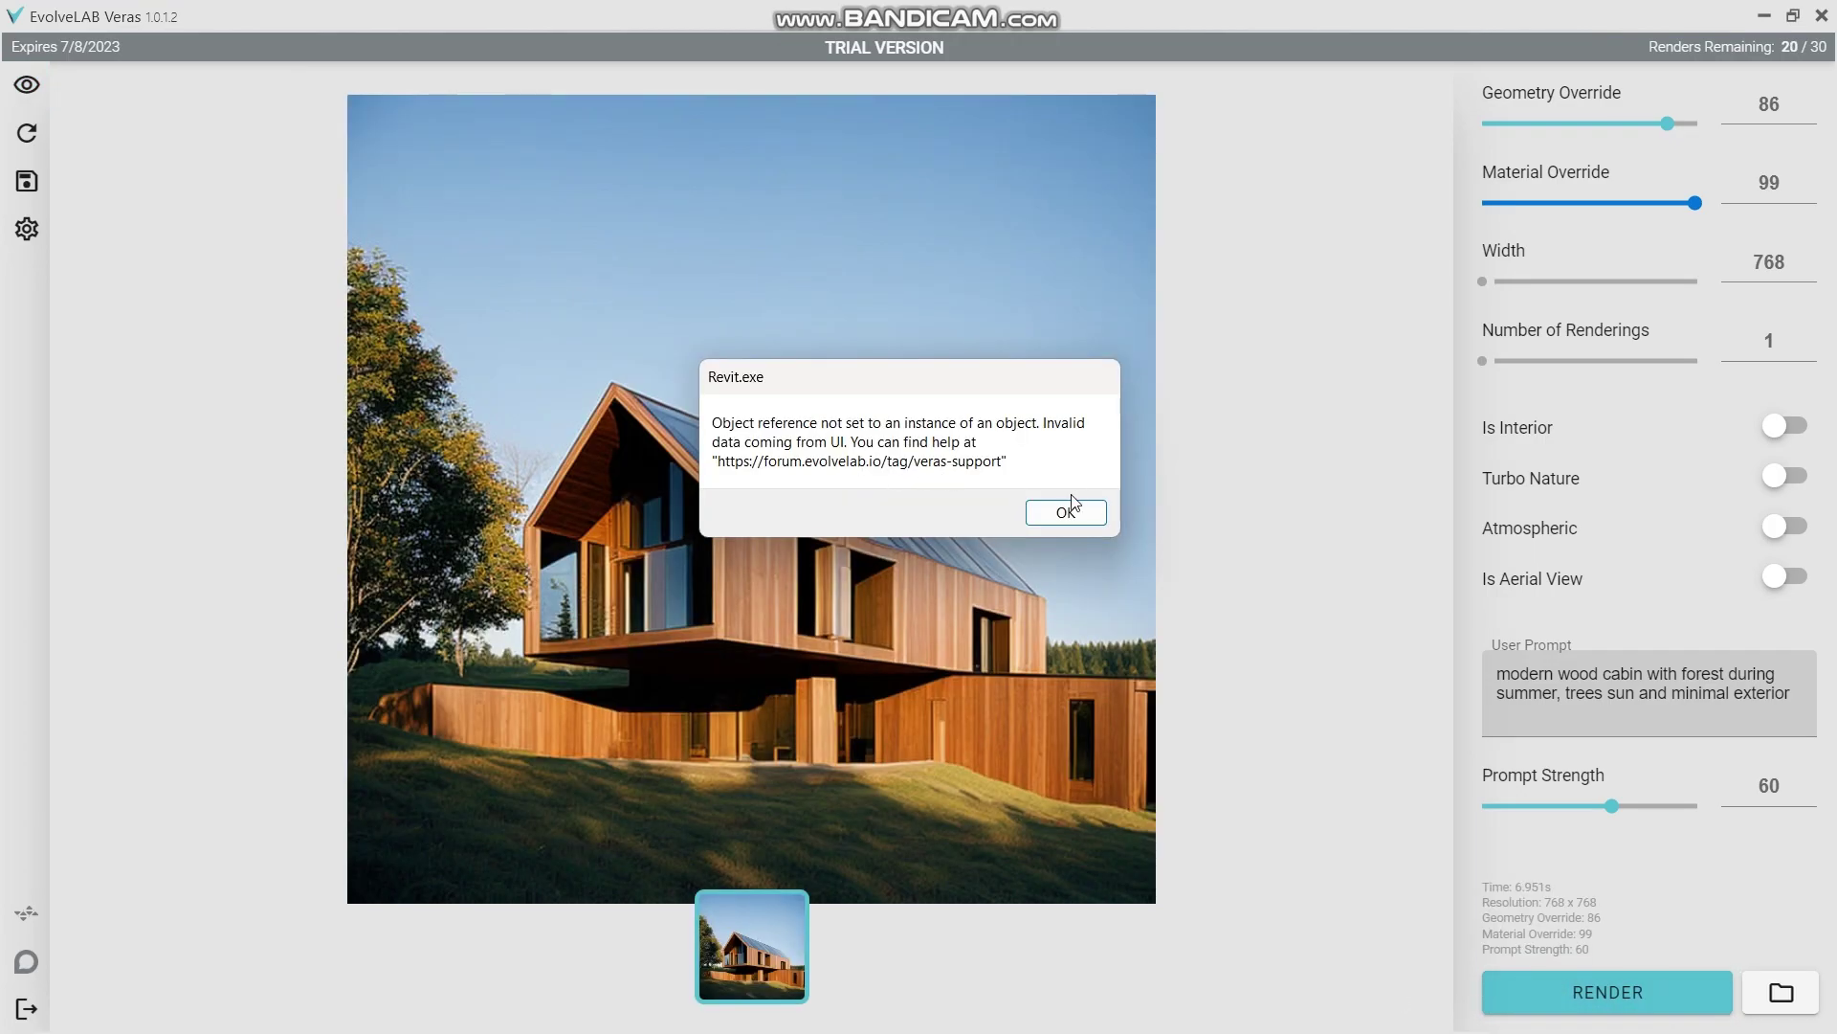
# Dismiss the Revit.exe object-reference error to reveal the summer cabin render.
pyautogui.click(1070, 507)
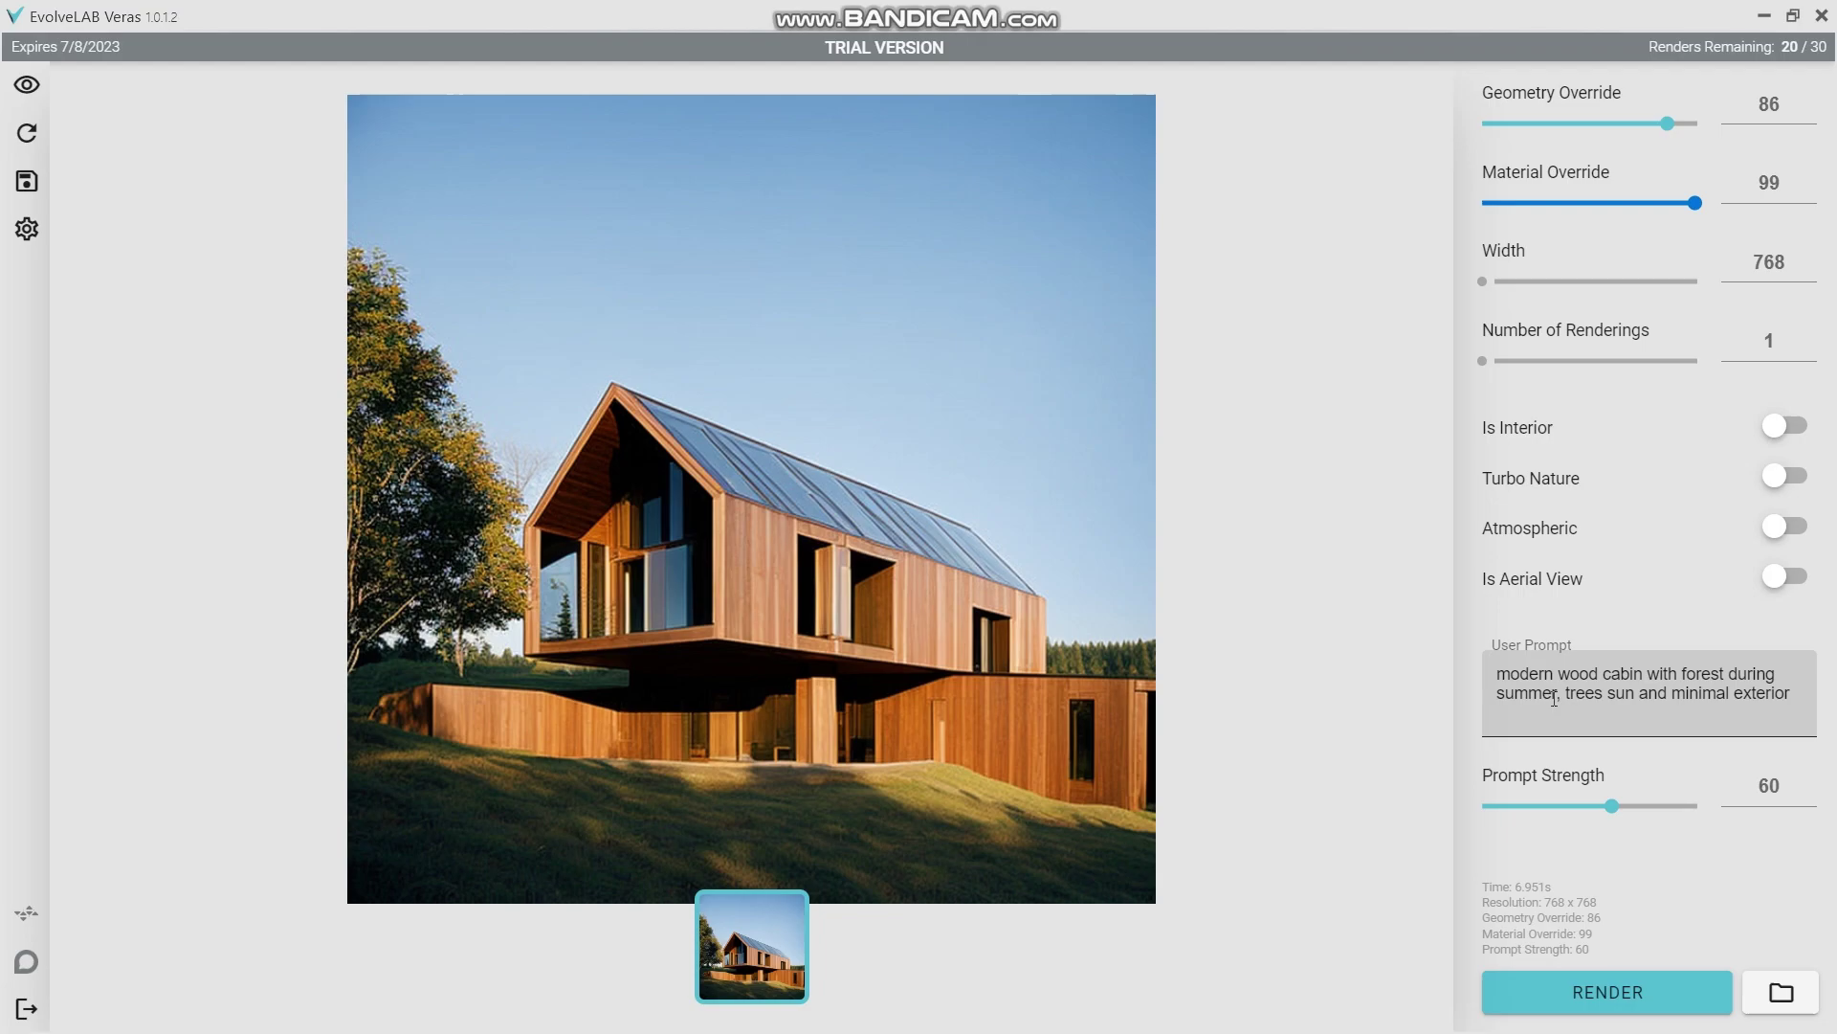
# Replace 'summer' with 'winter' in the prompt, render, and dismiss the Revit.exe error.
pyautogui.doubleClick(1554, 695)
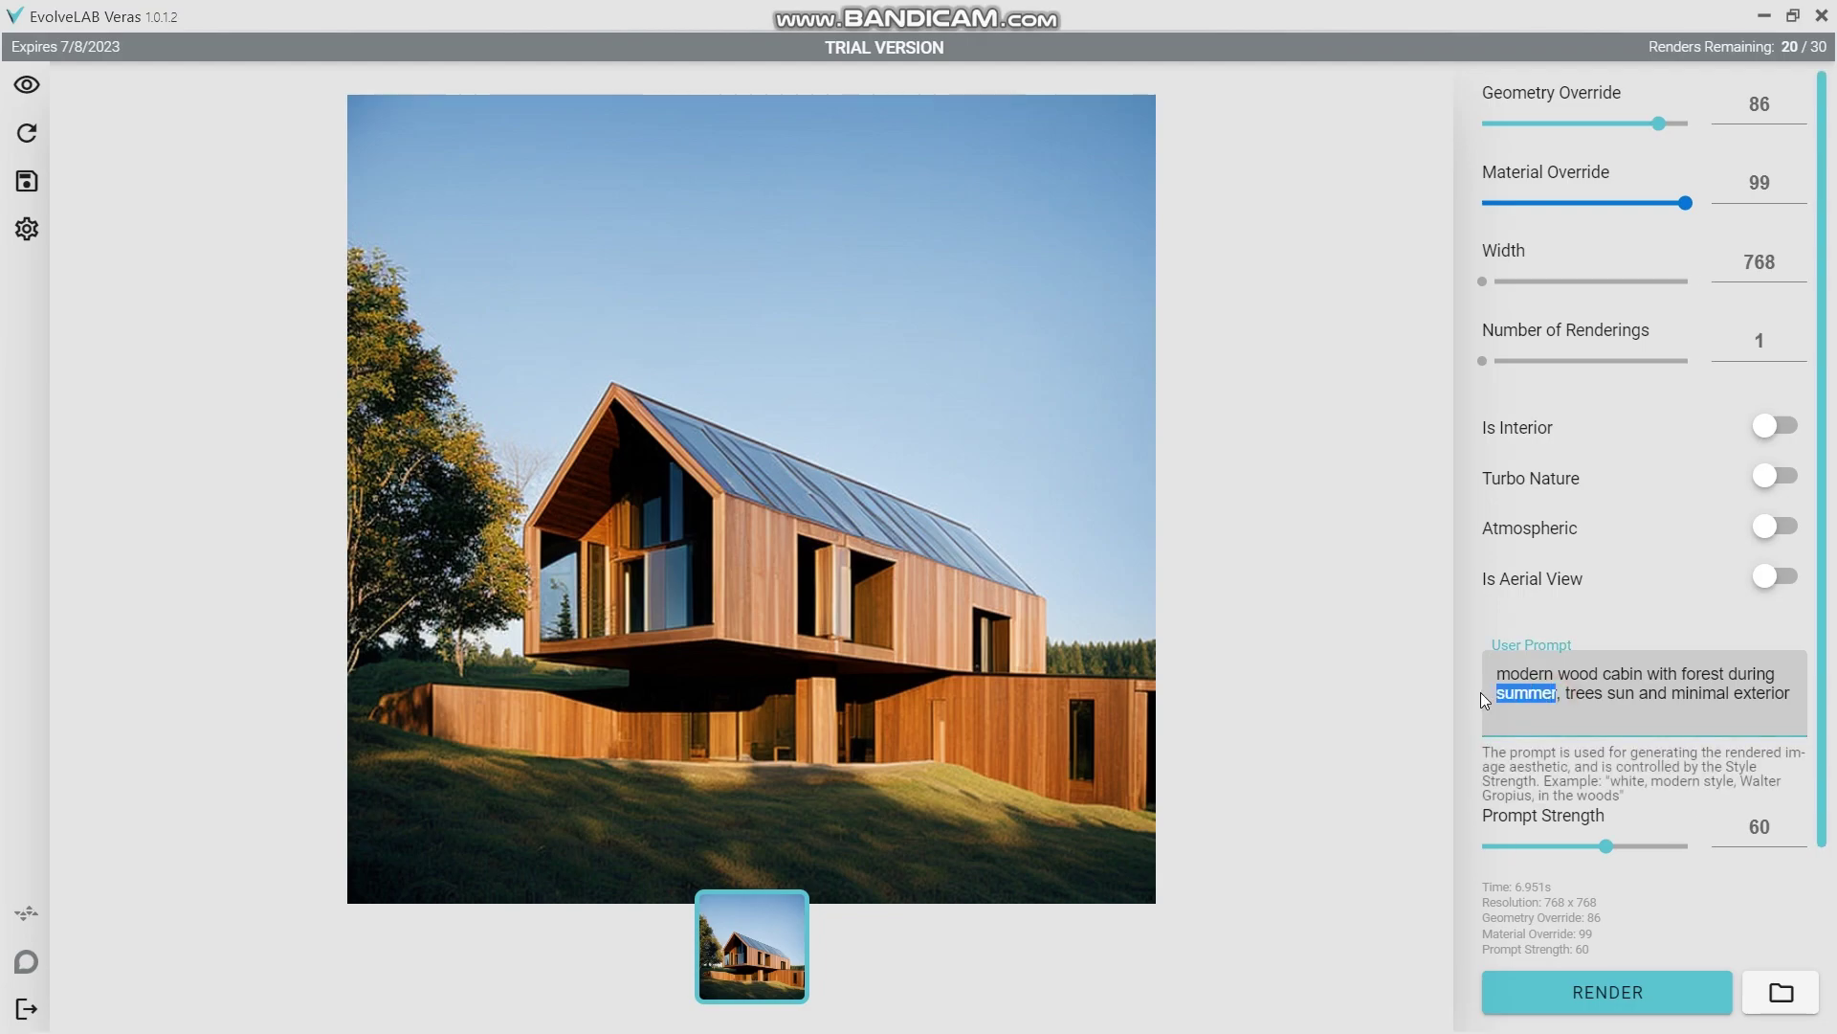
pyautogui.write('wint')
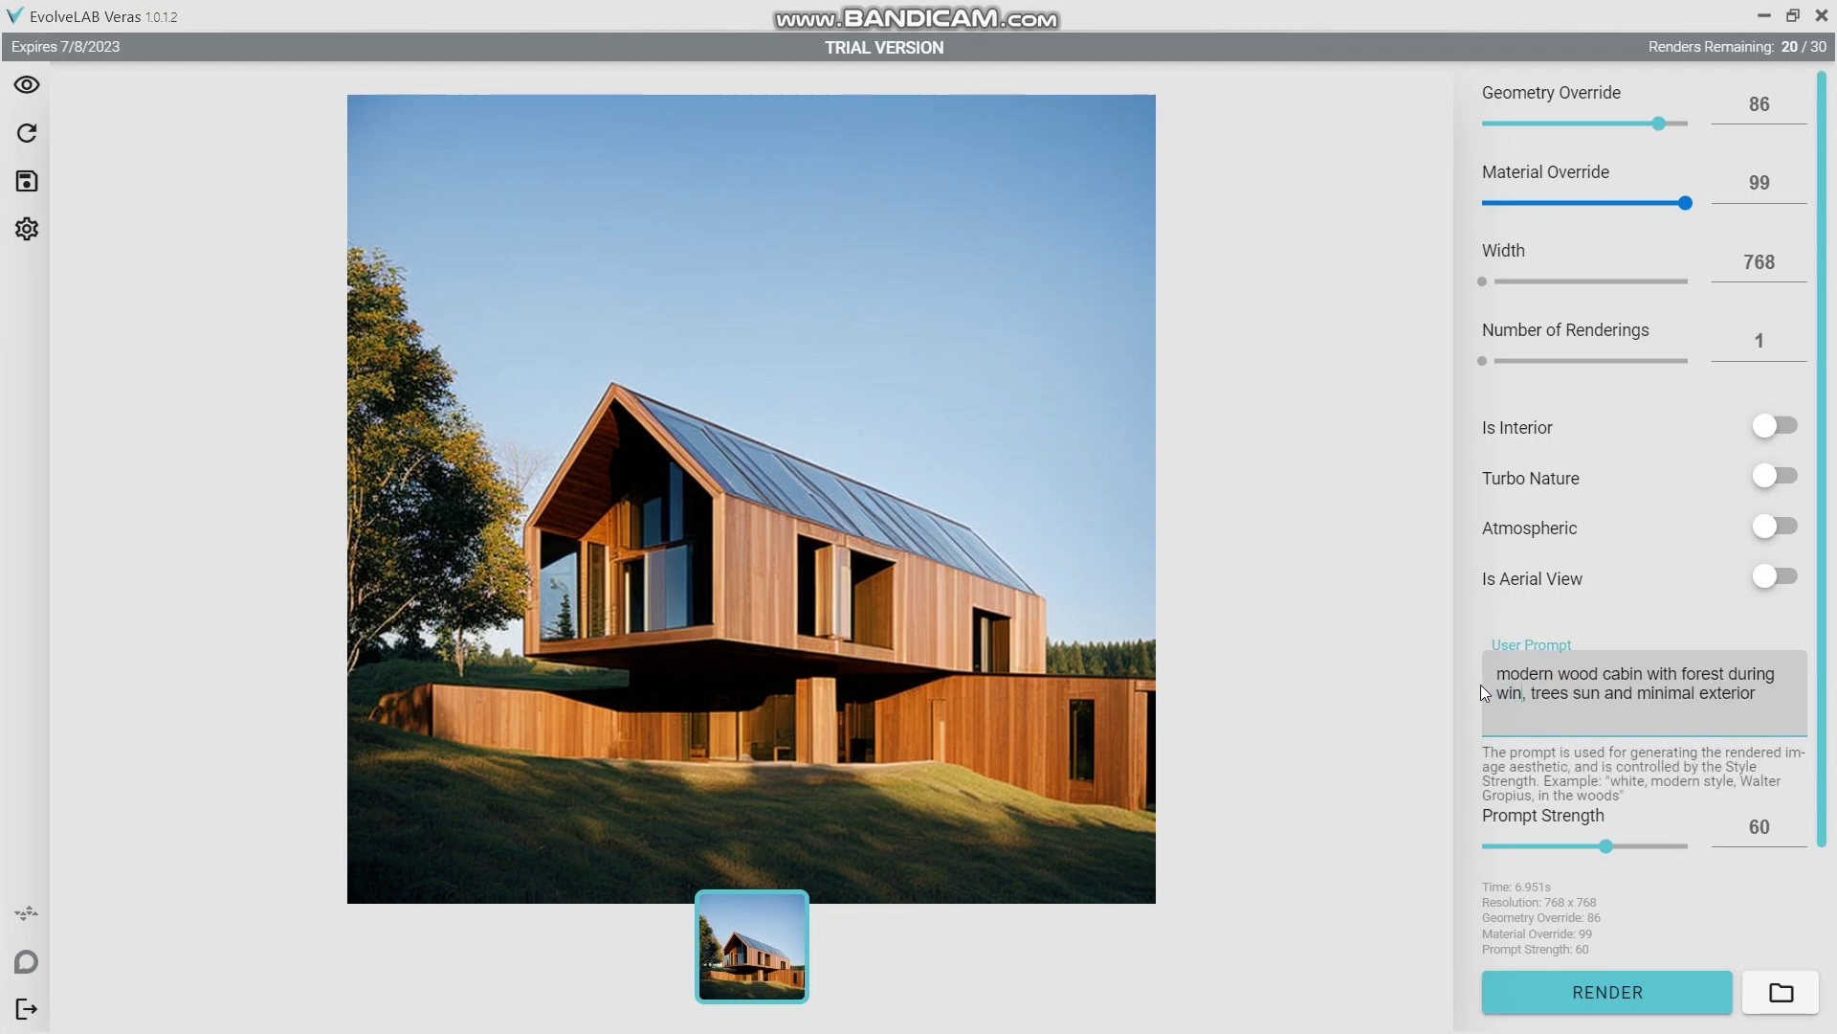
pyautogui.write('er')
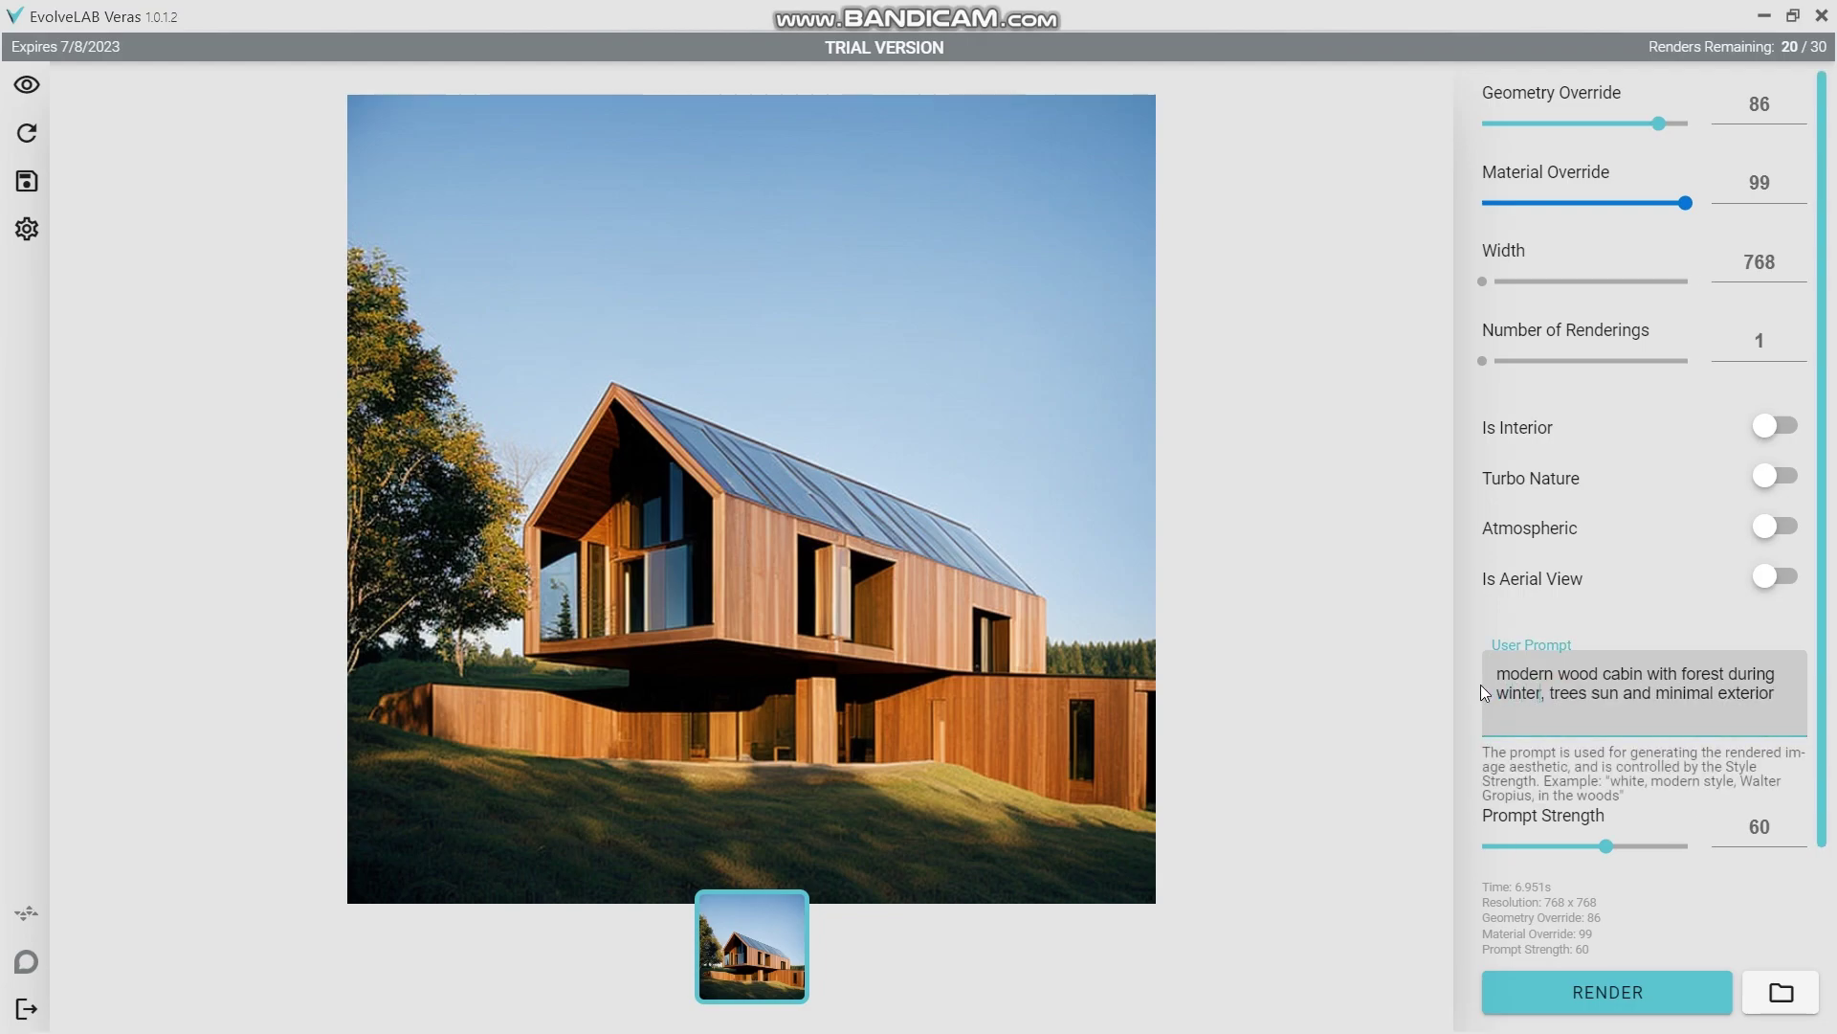
pyautogui.click(1648, 970)
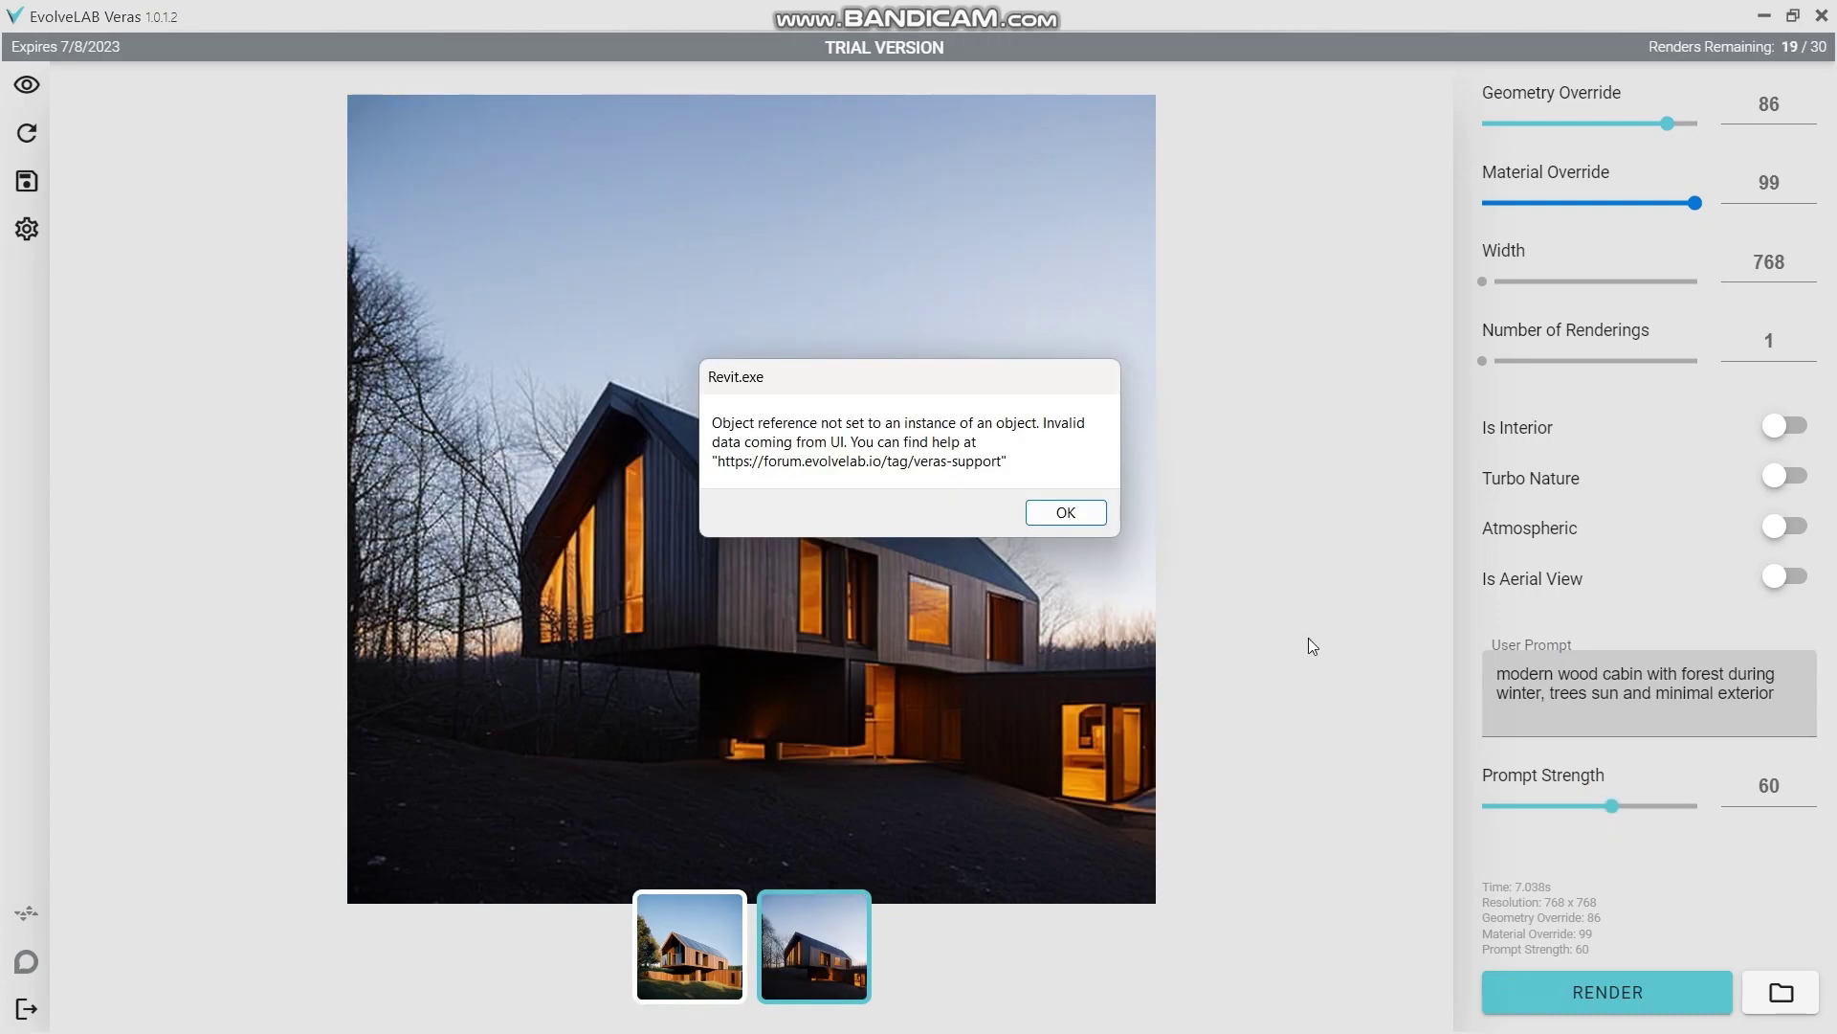
pyautogui.click(1065, 513)
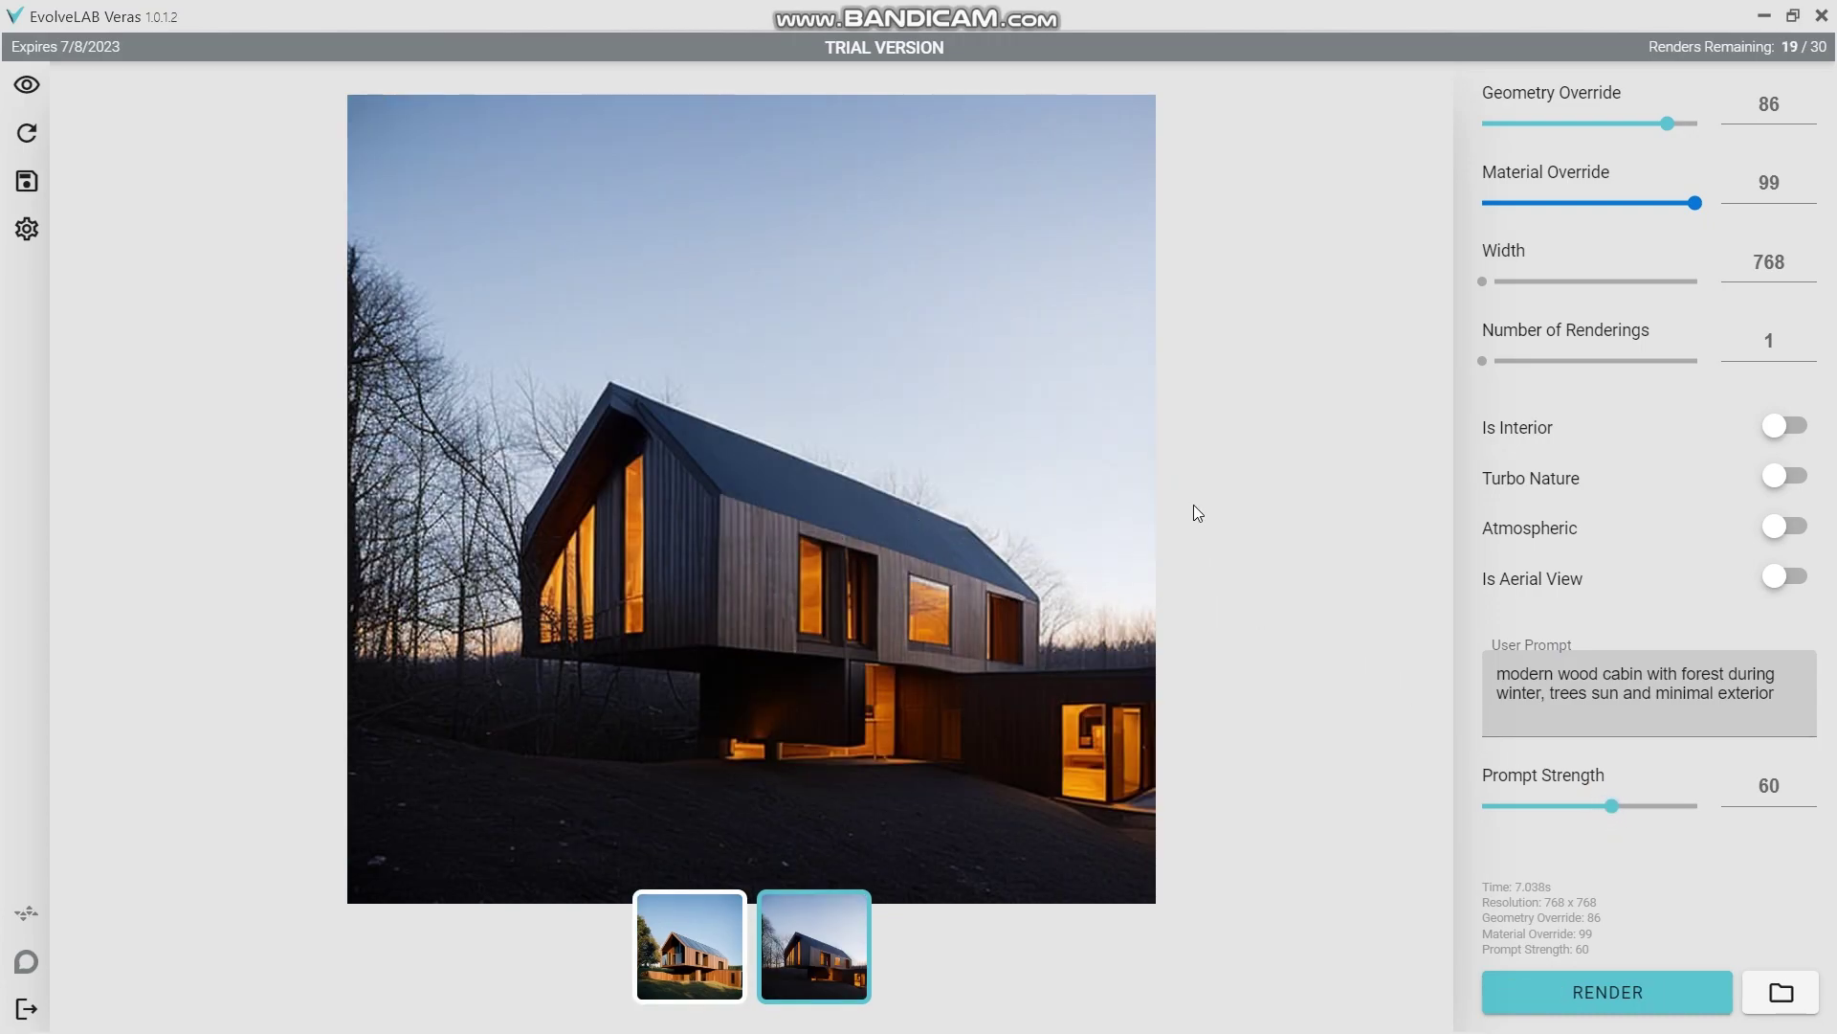
# Add ', snow' after 'winter', render the snowy cabin, and raise Prompt Strength to 90.
pyautogui.click(1542, 694)
pyautogui.write(',')
pyautogui.click(1550, 697)
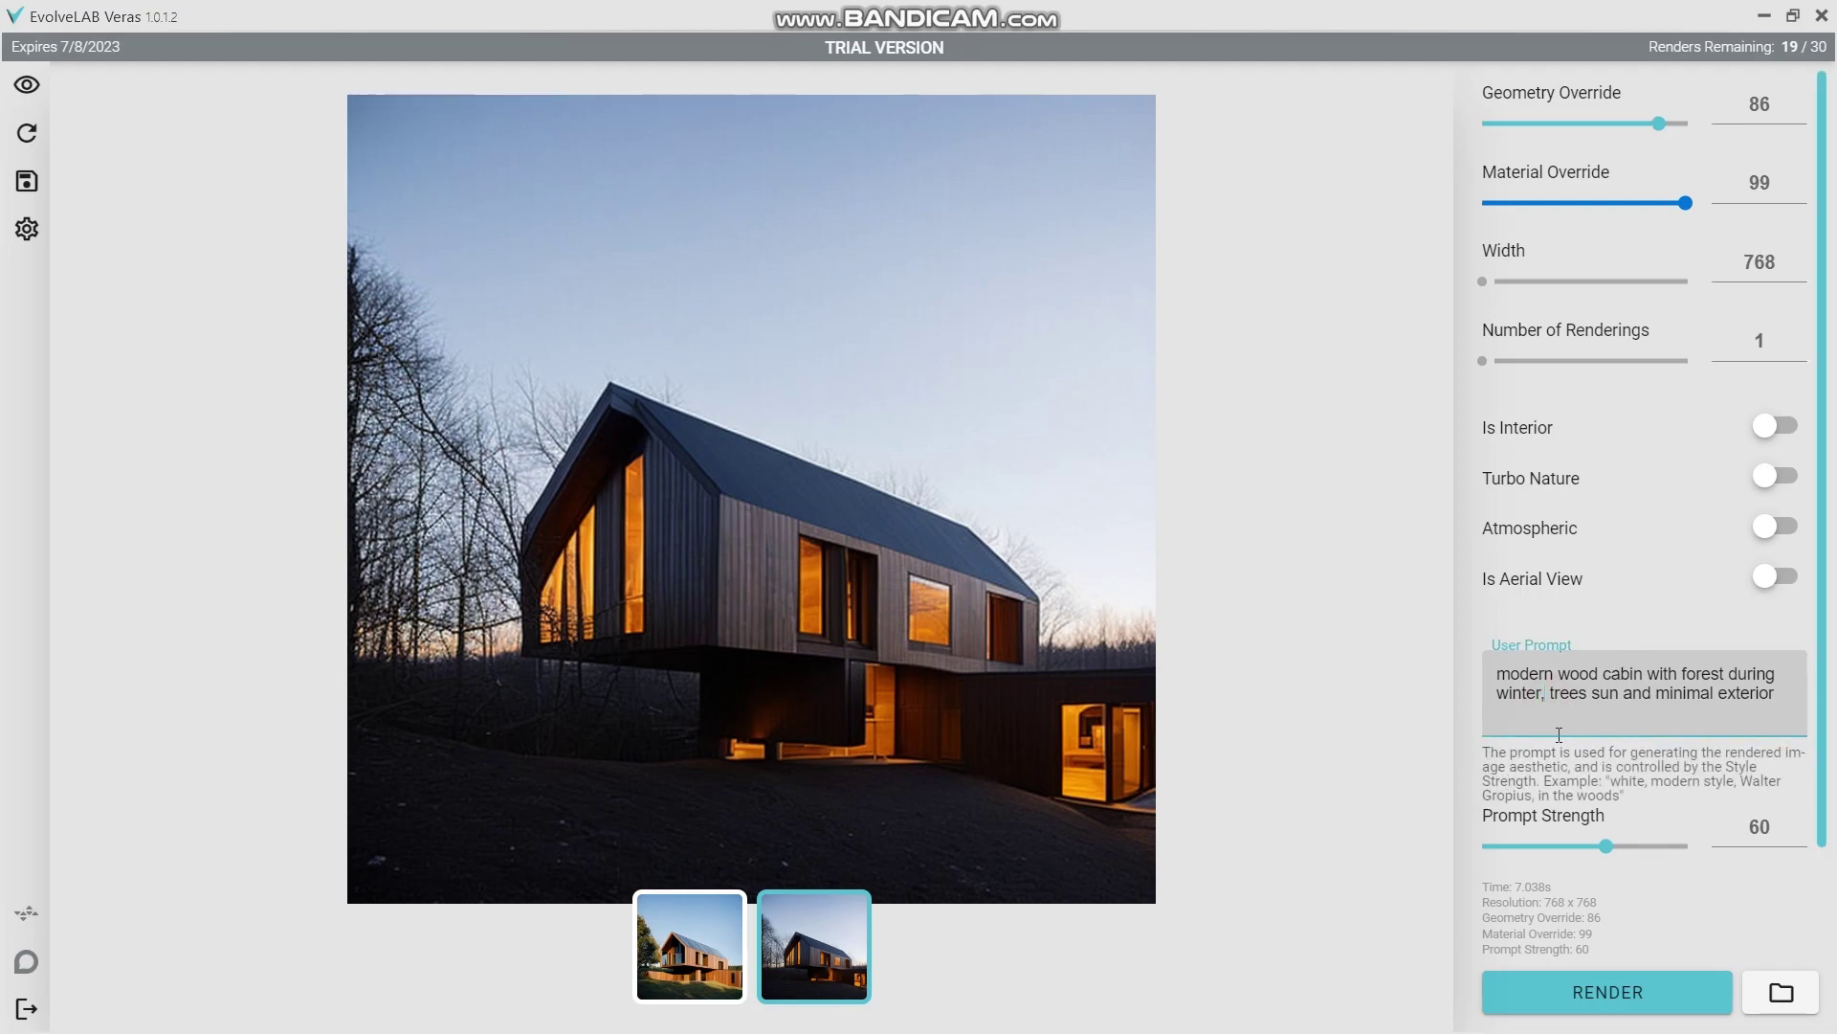
pyautogui.write('sno ')
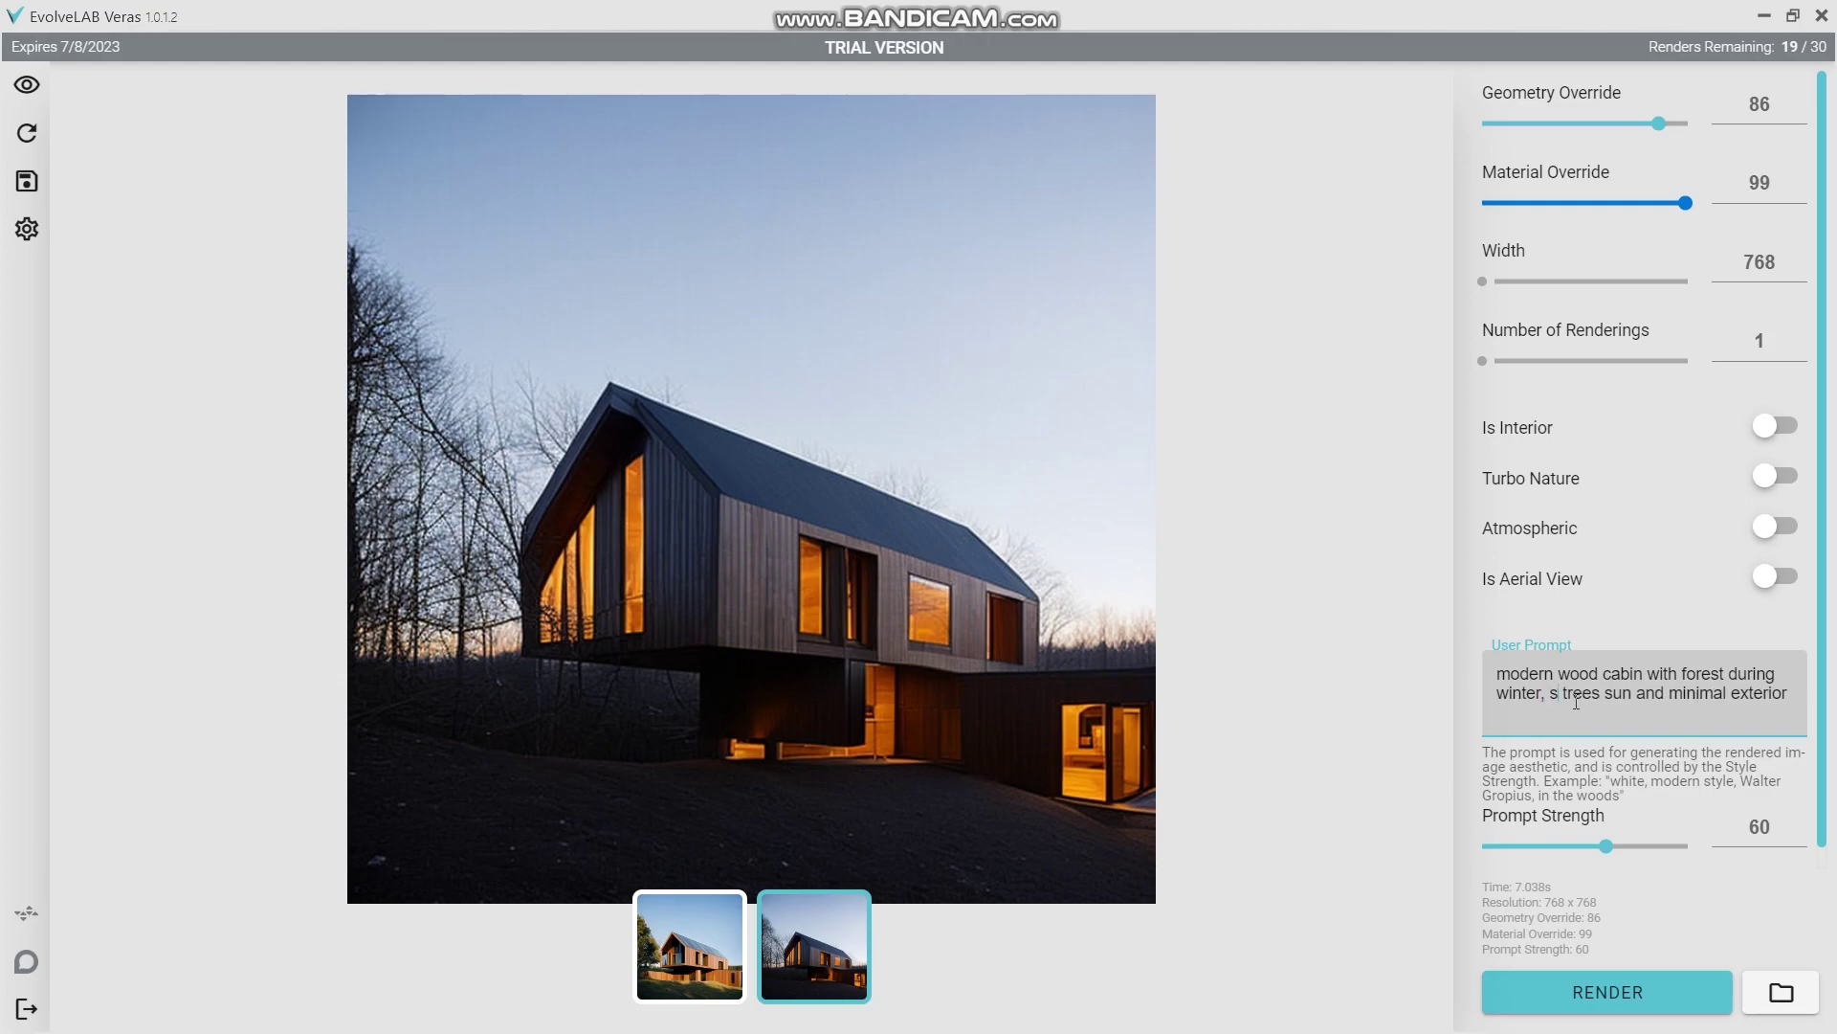
pyautogui.write('w')
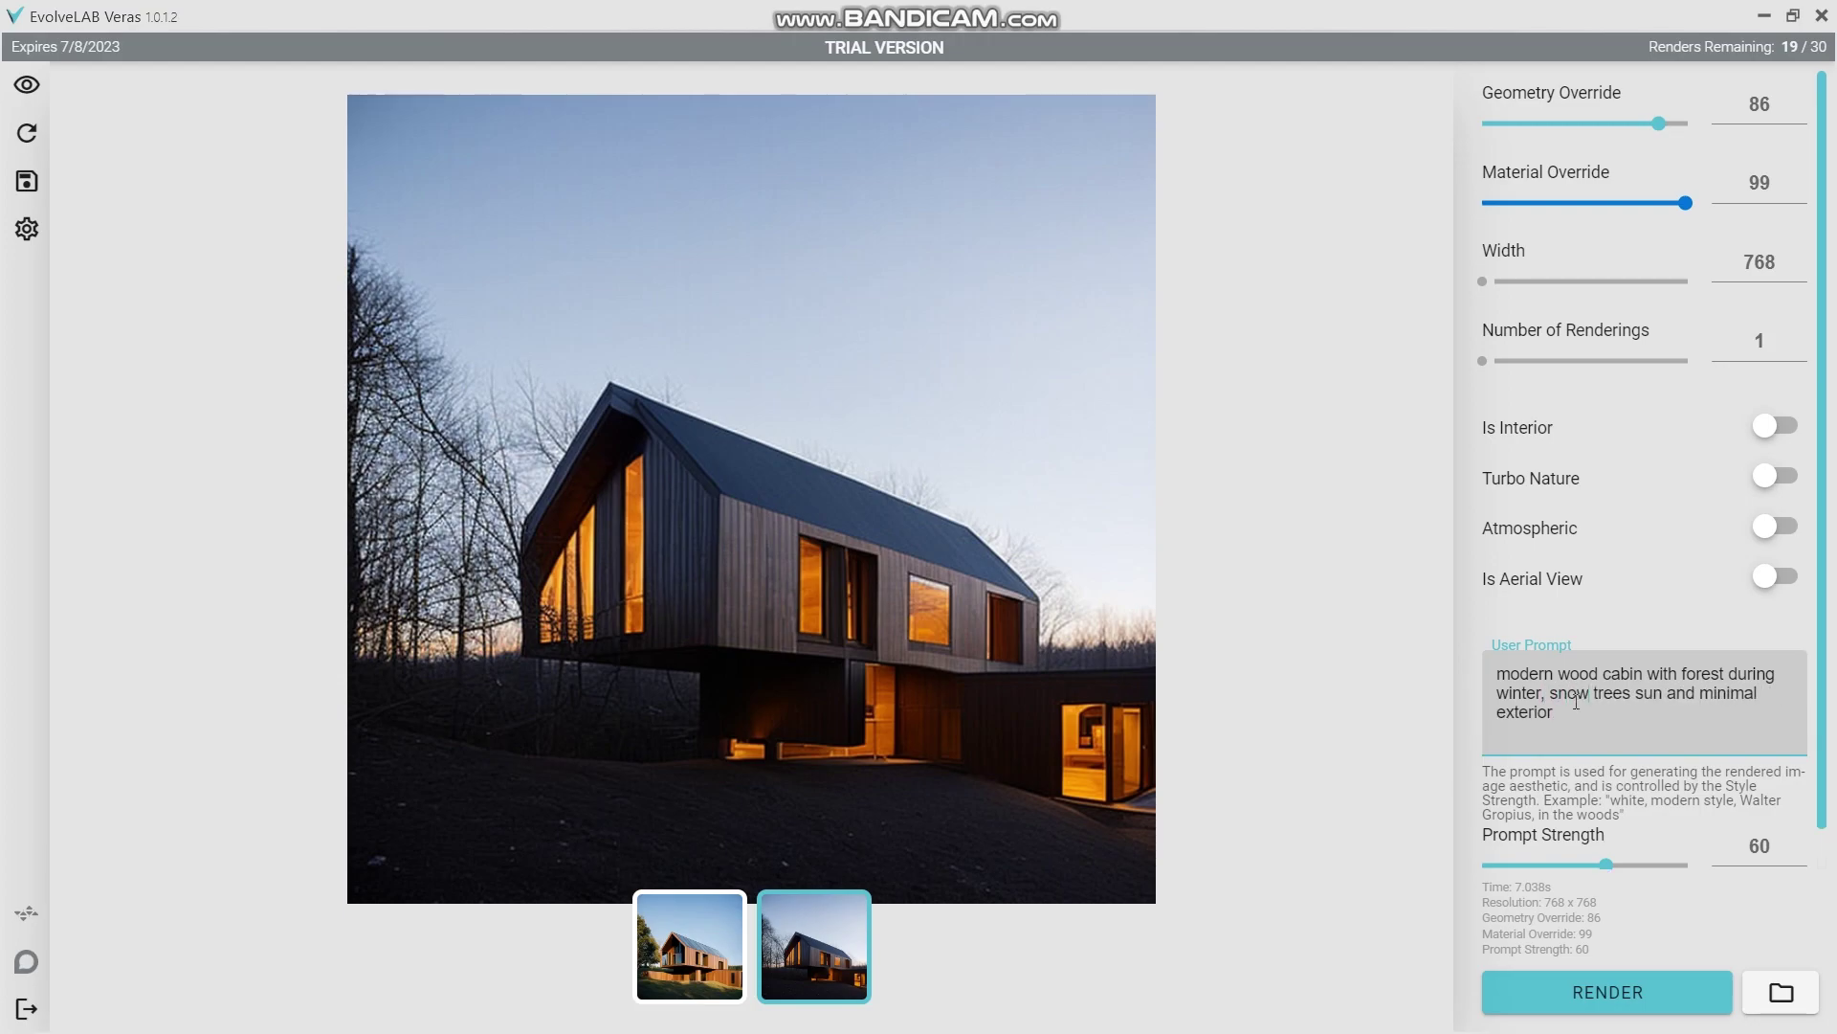
pyautogui.click(1658, 996)
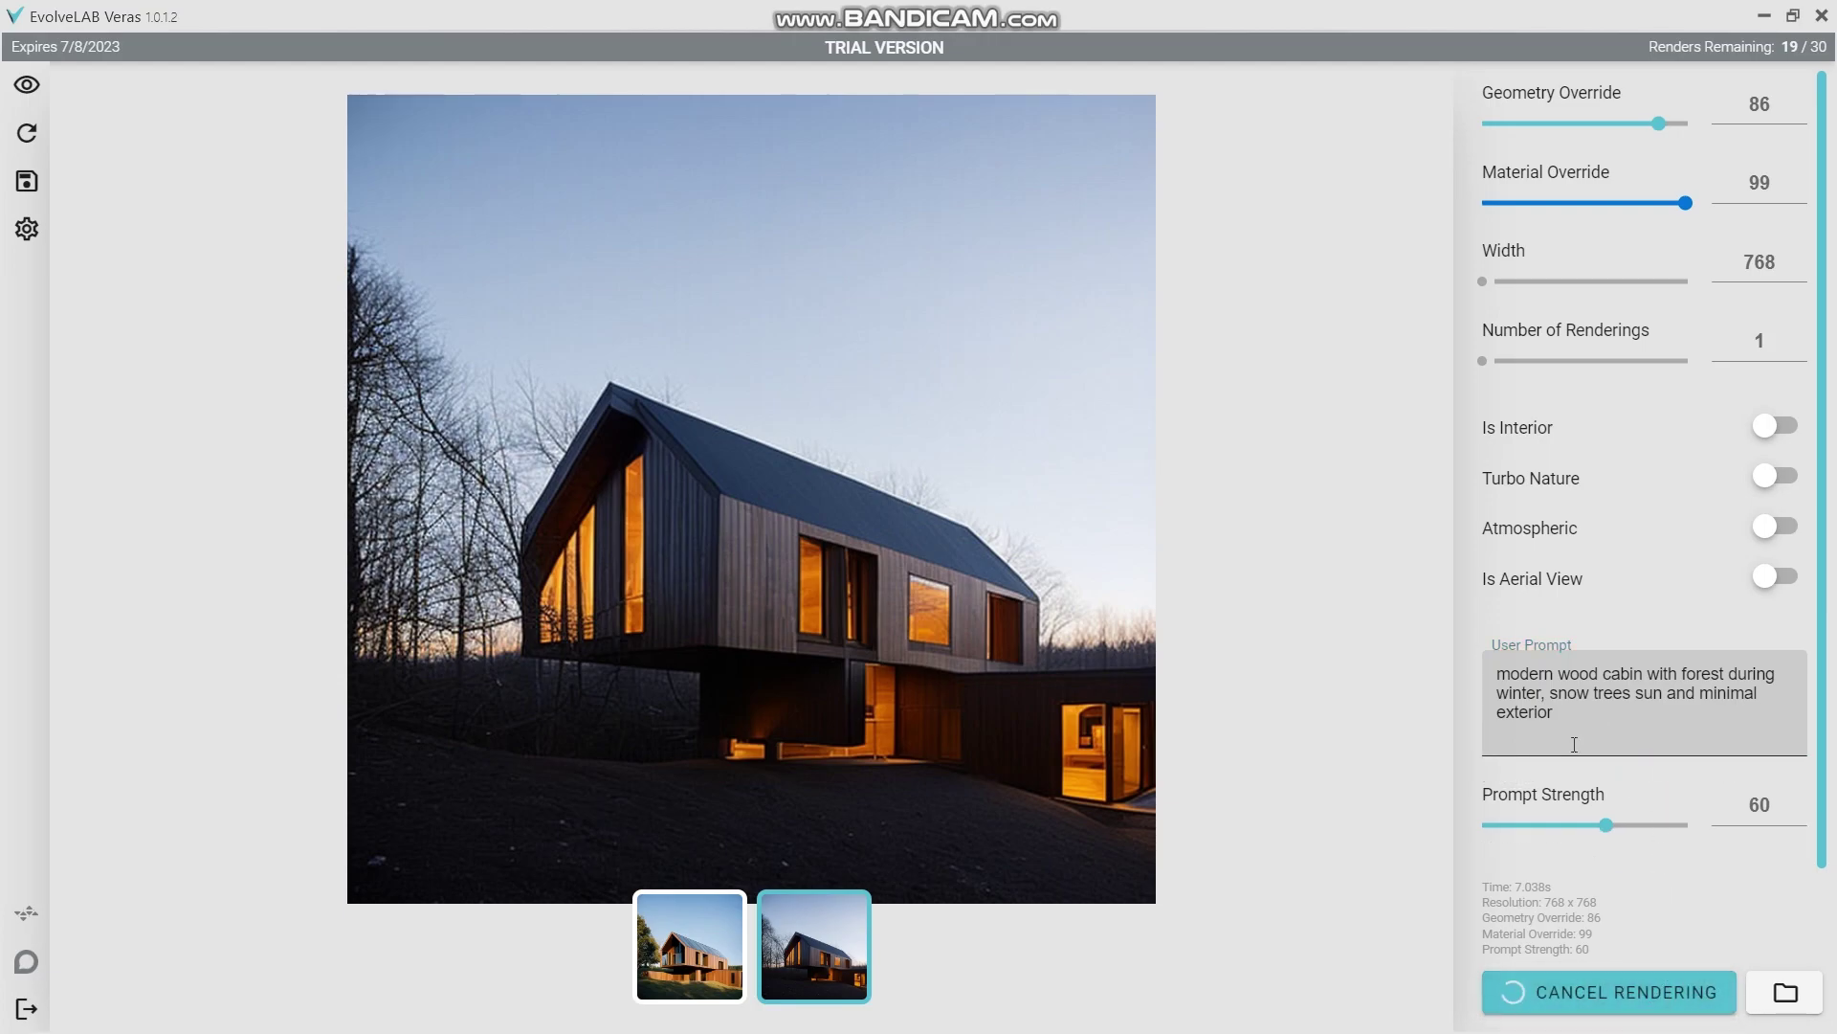
pyautogui.moveTo(1606, 825); pyautogui.dragTo(1667, 825)
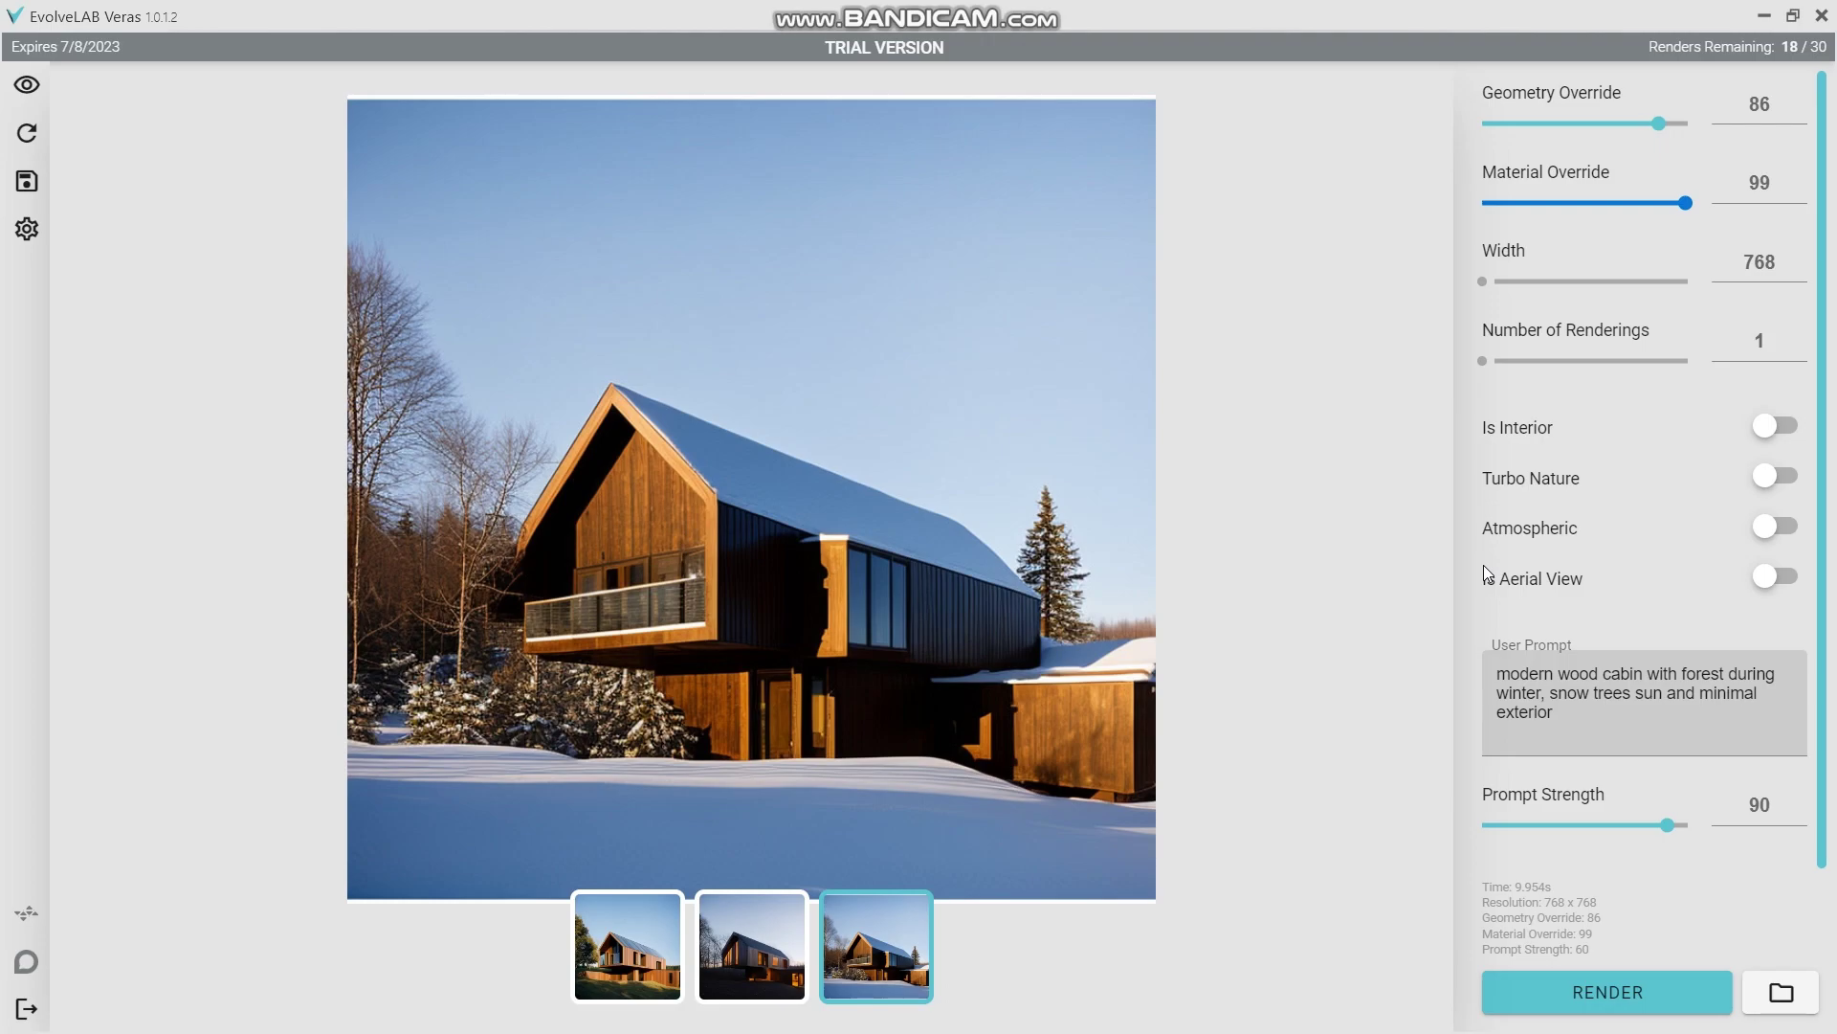
pyautogui.press('super+Down')
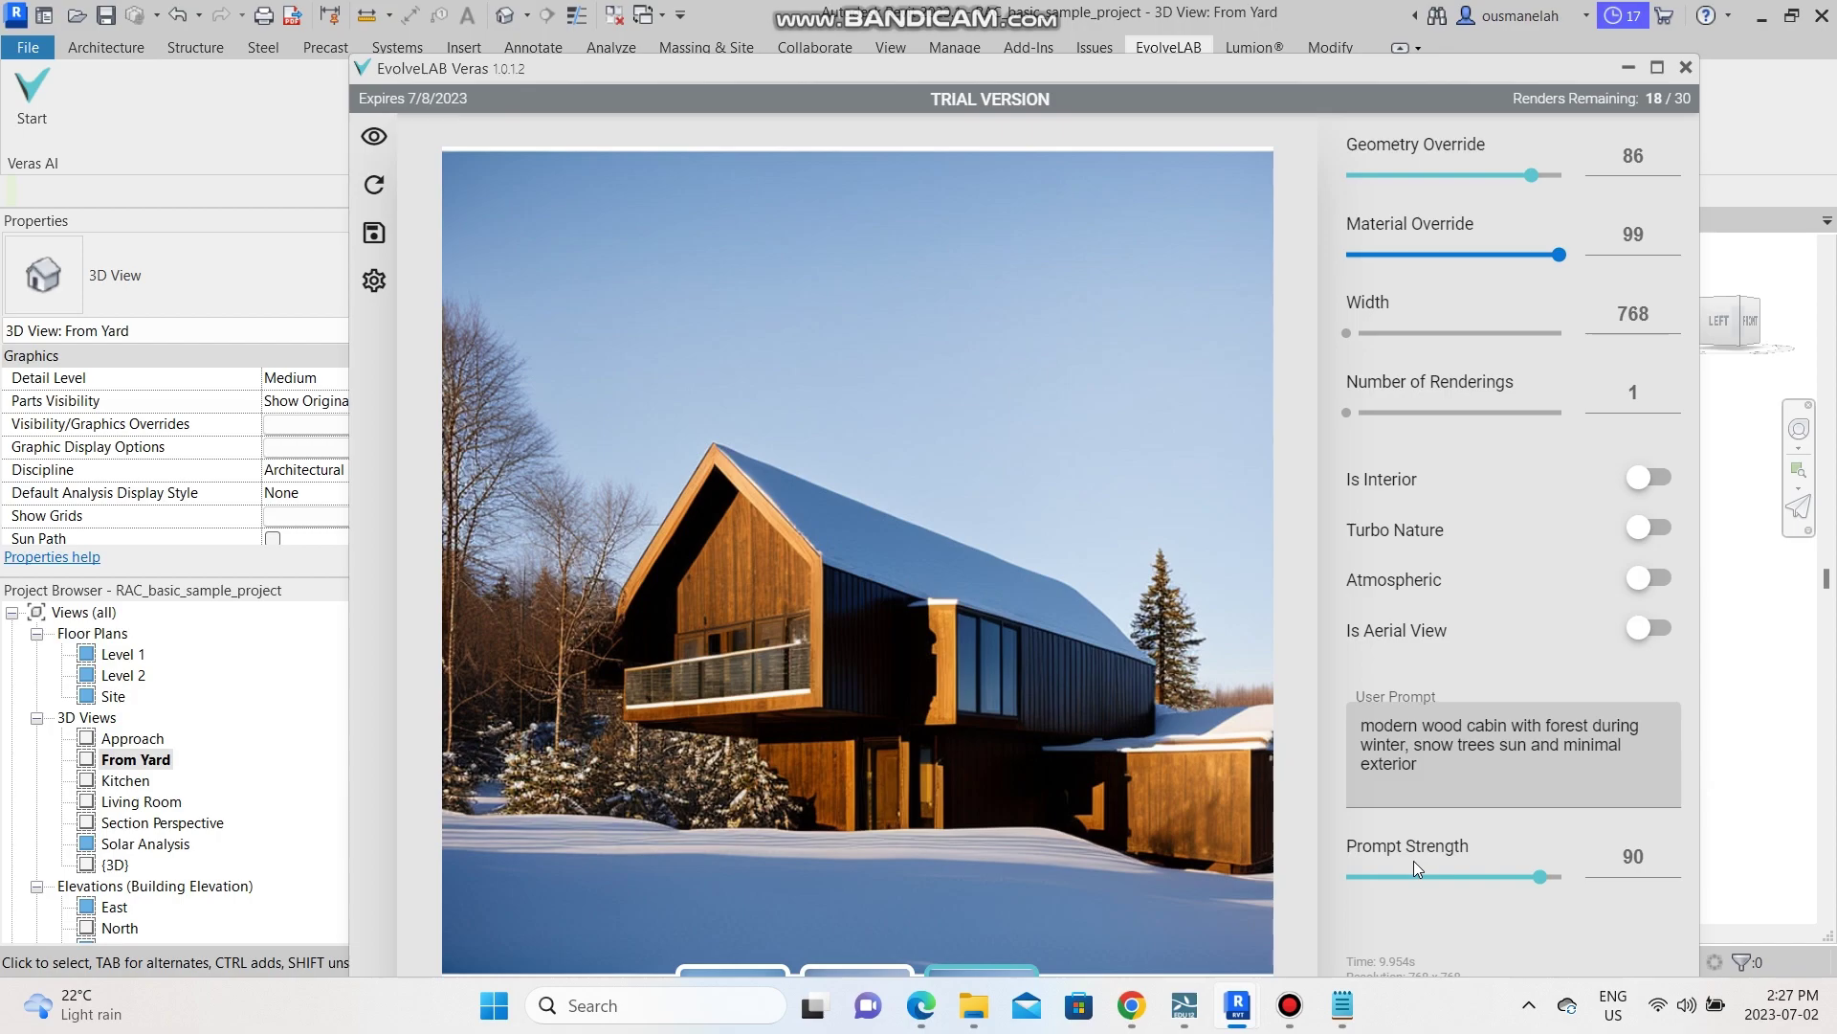
# Switch Revit to the Living Room 3D view, leaving the visual style unchanged.
pyautogui.click(1628, 67)
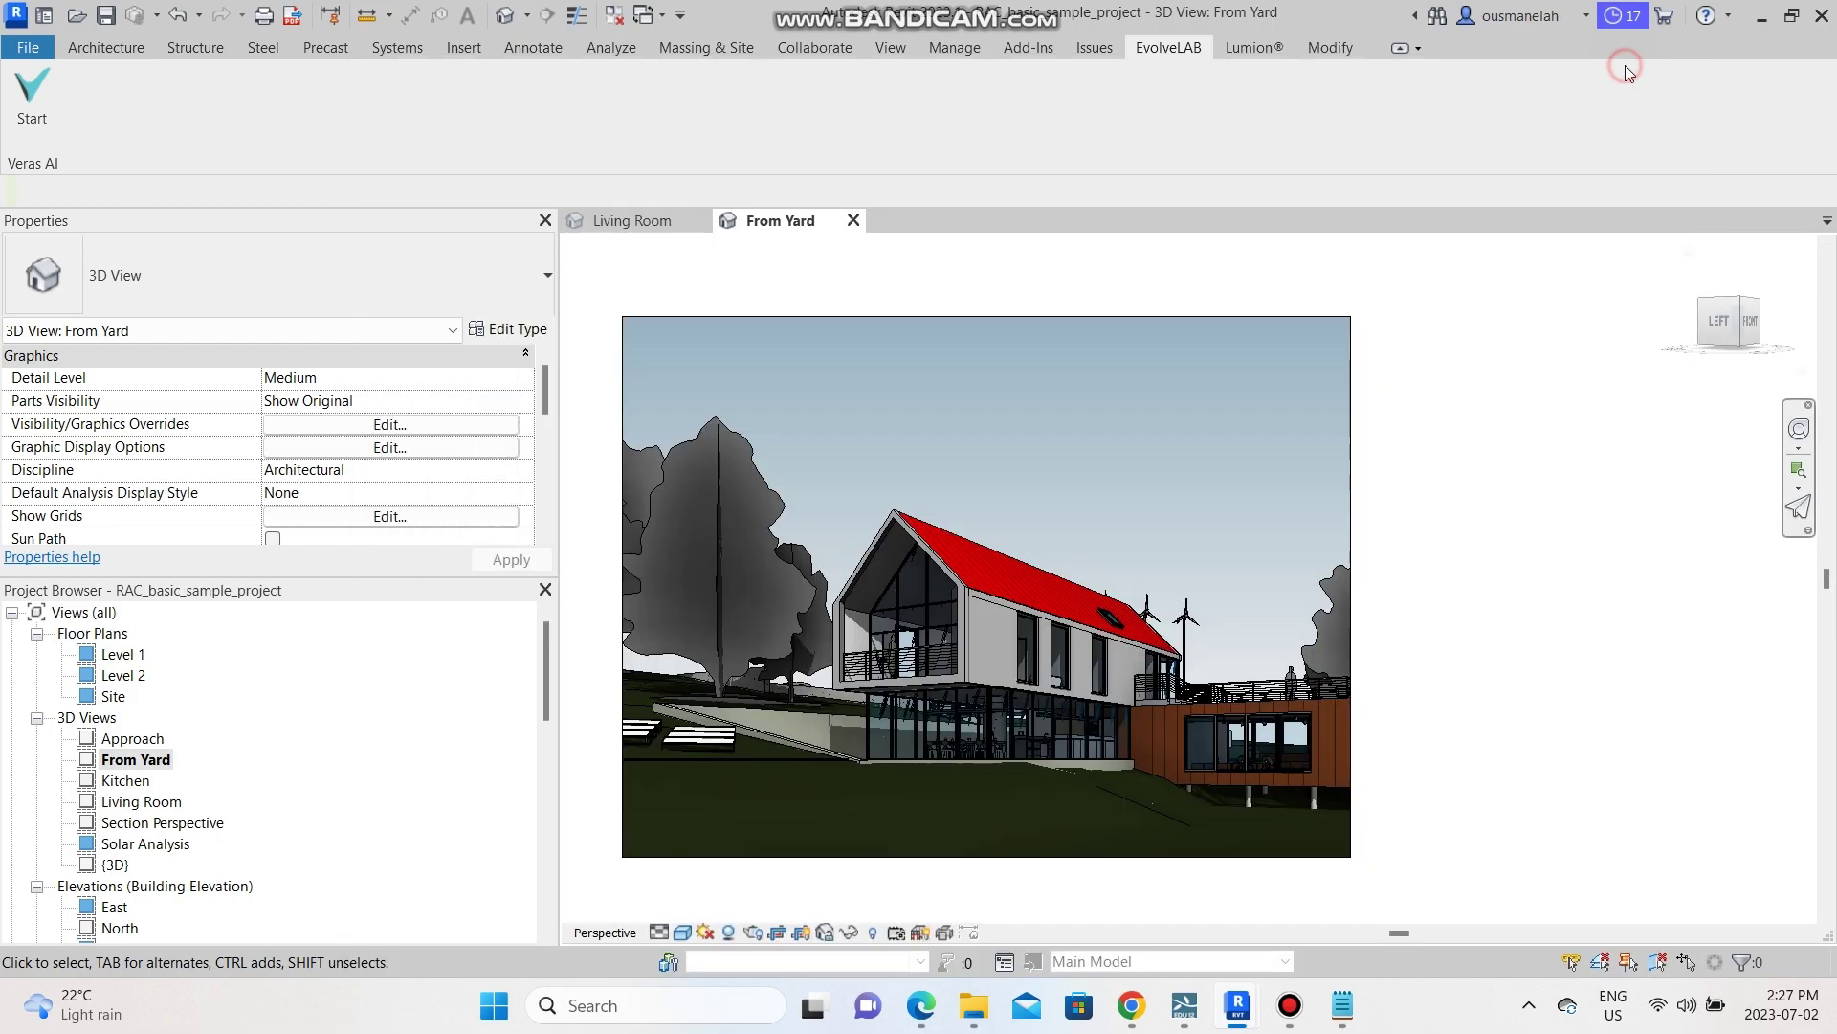
pyautogui.click(628, 221)
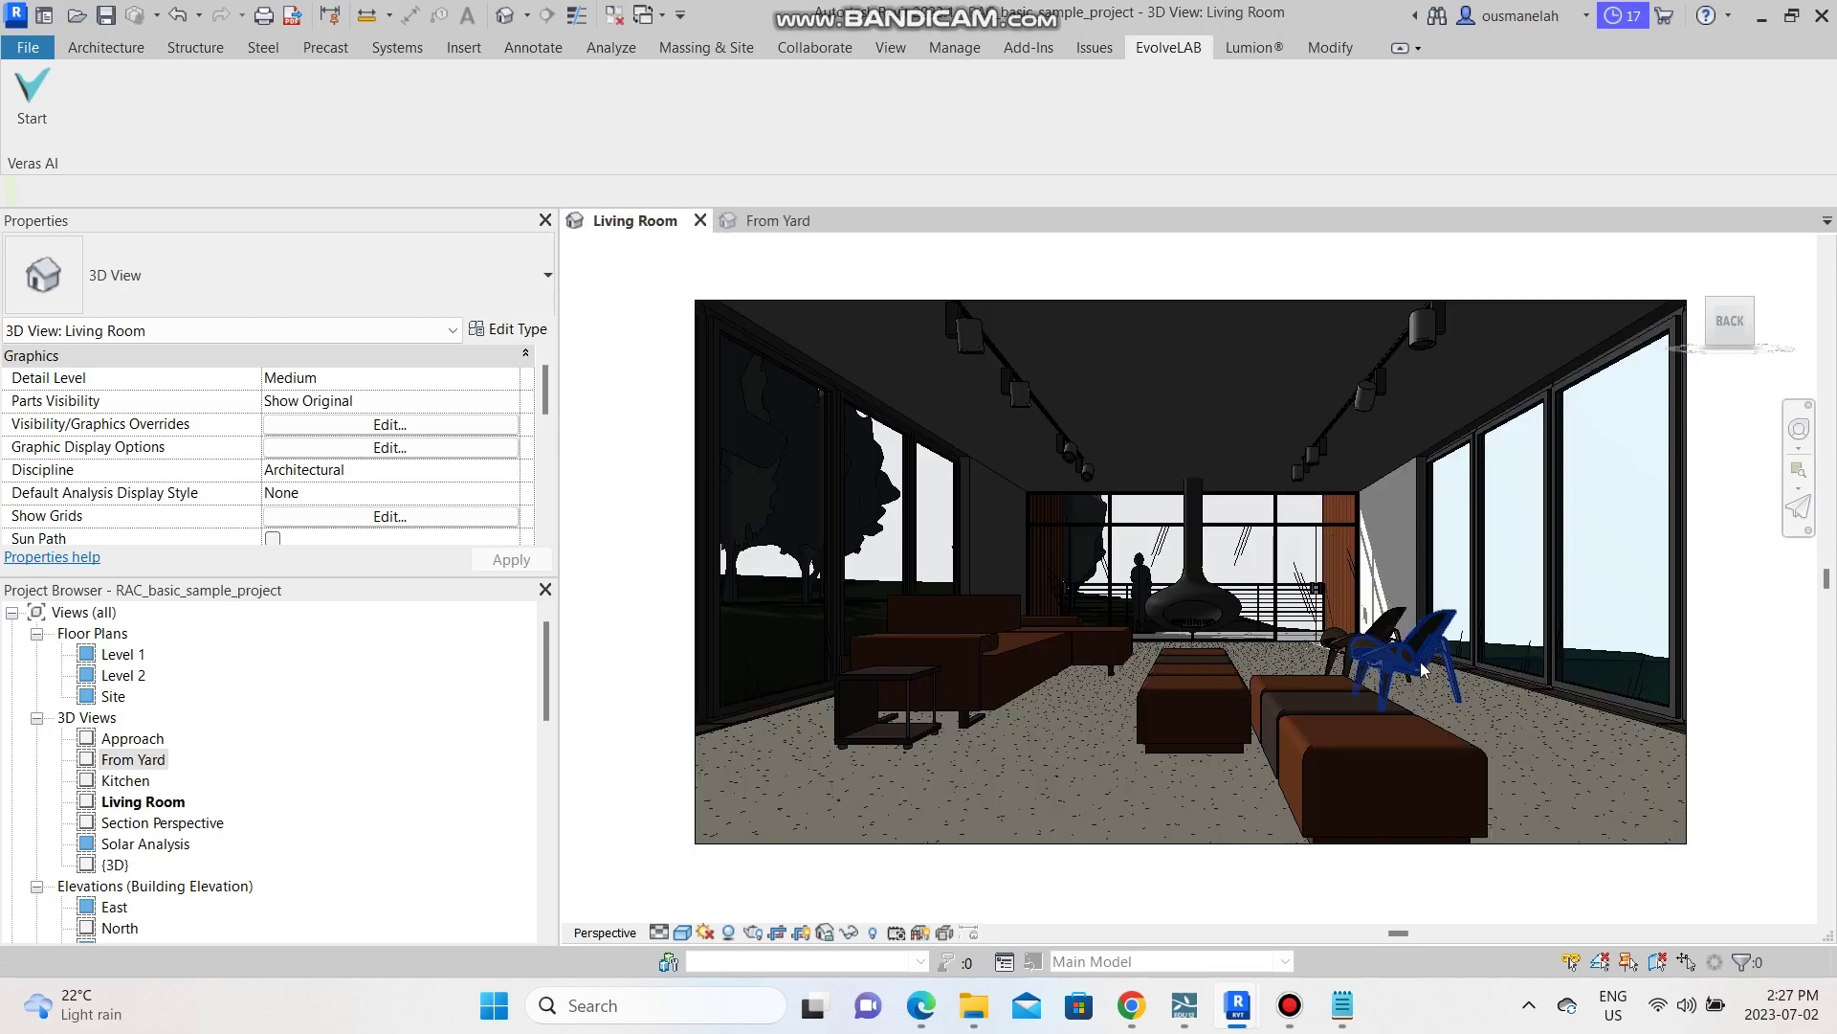
pyautogui.click(682, 934)
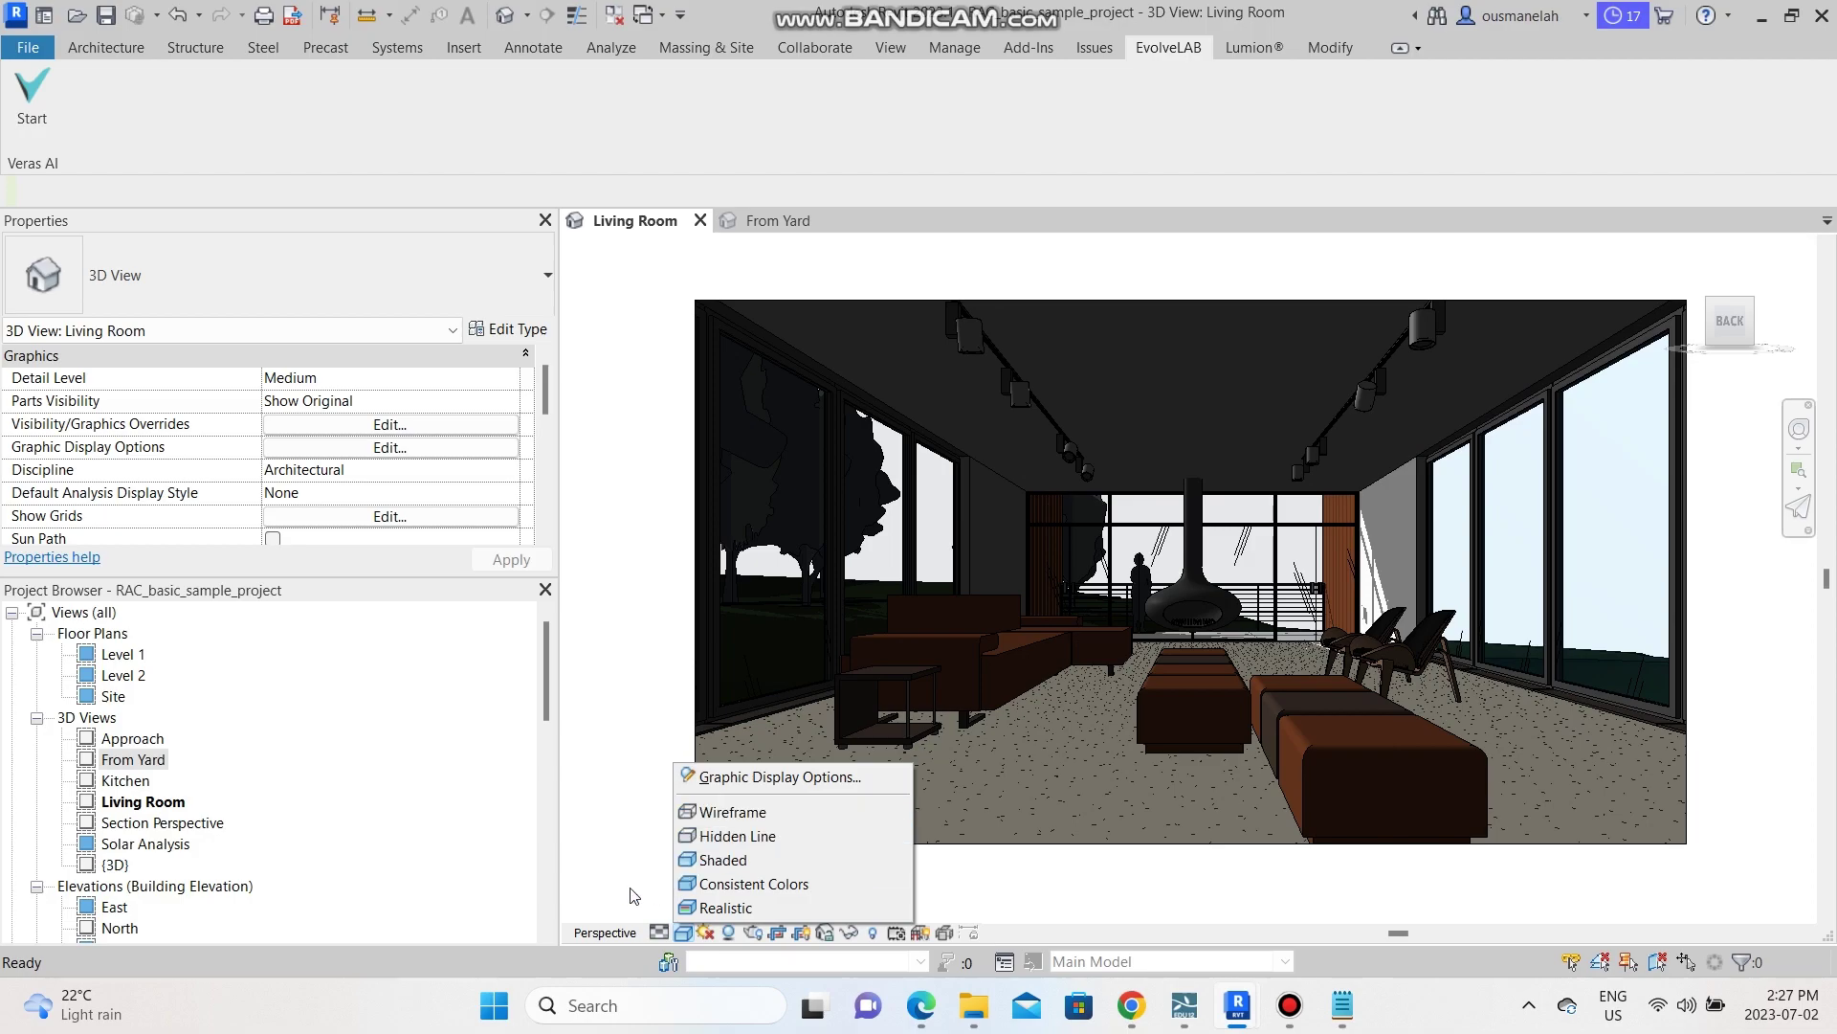
pyautogui.click(632, 842)
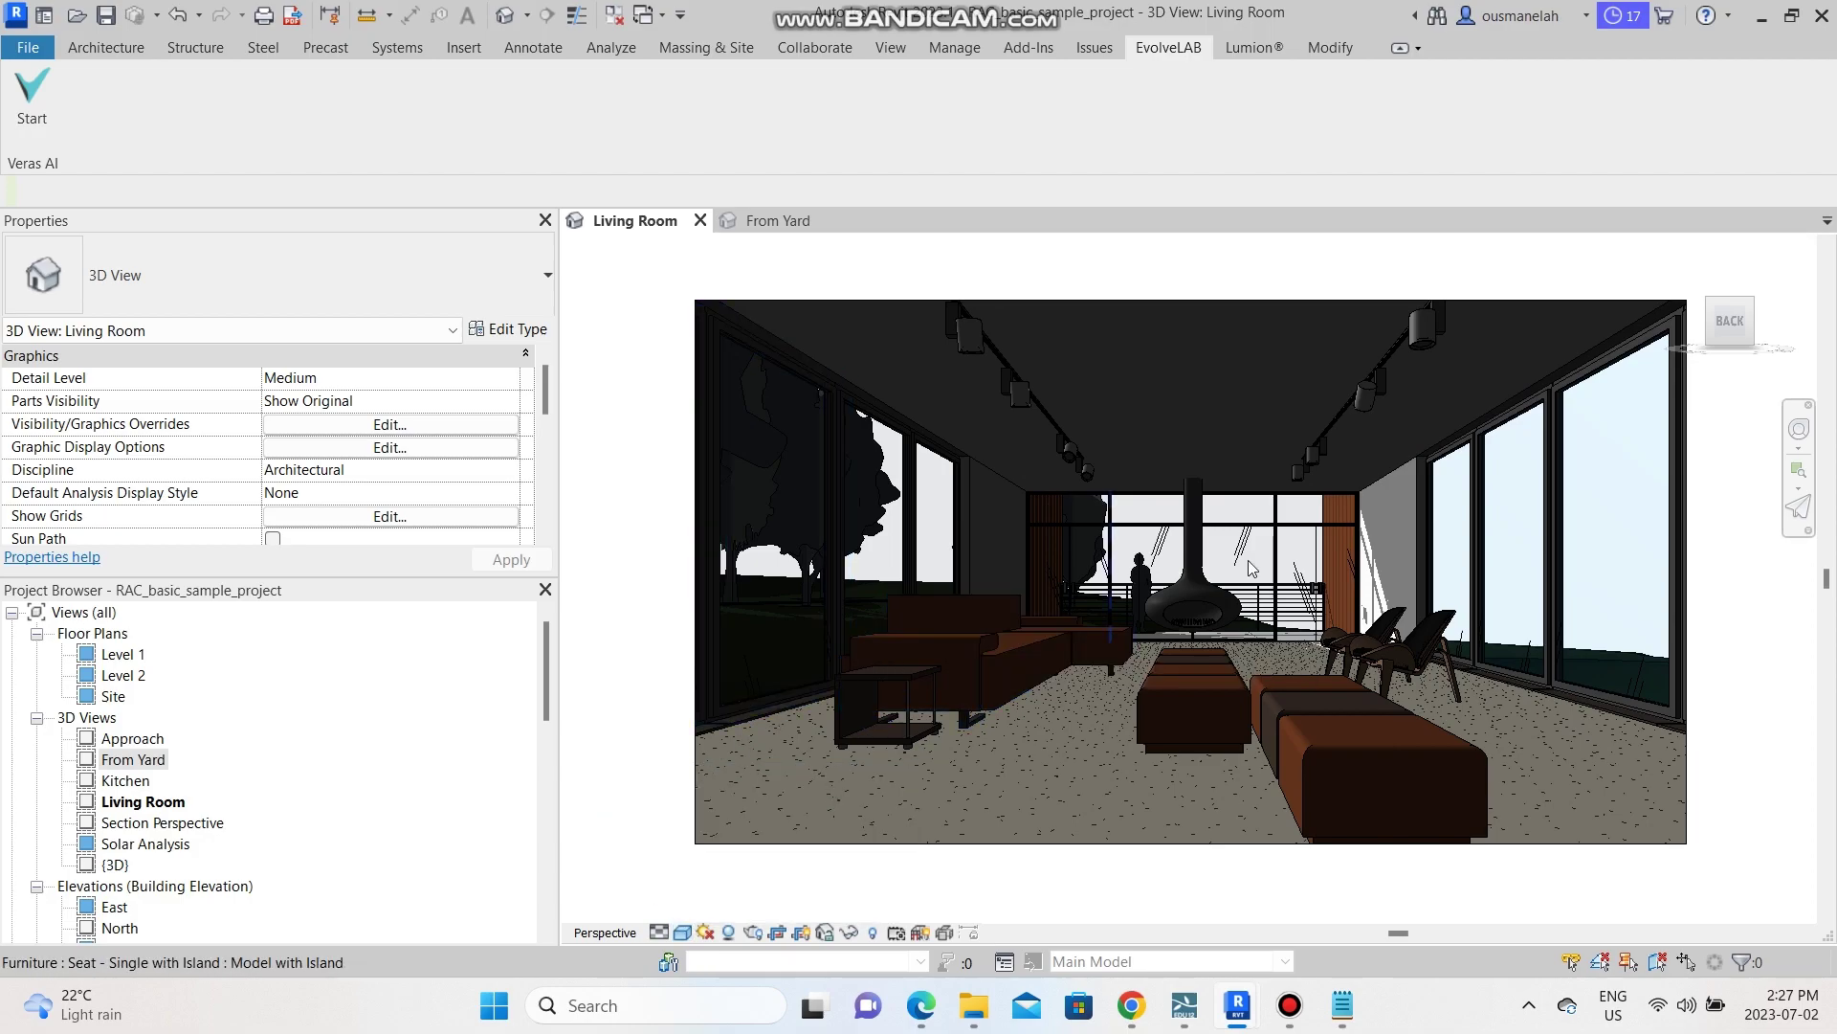
# Recapture the Revit living room view as the Veras source image.
pyautogui.moveTo(1232, 1012)
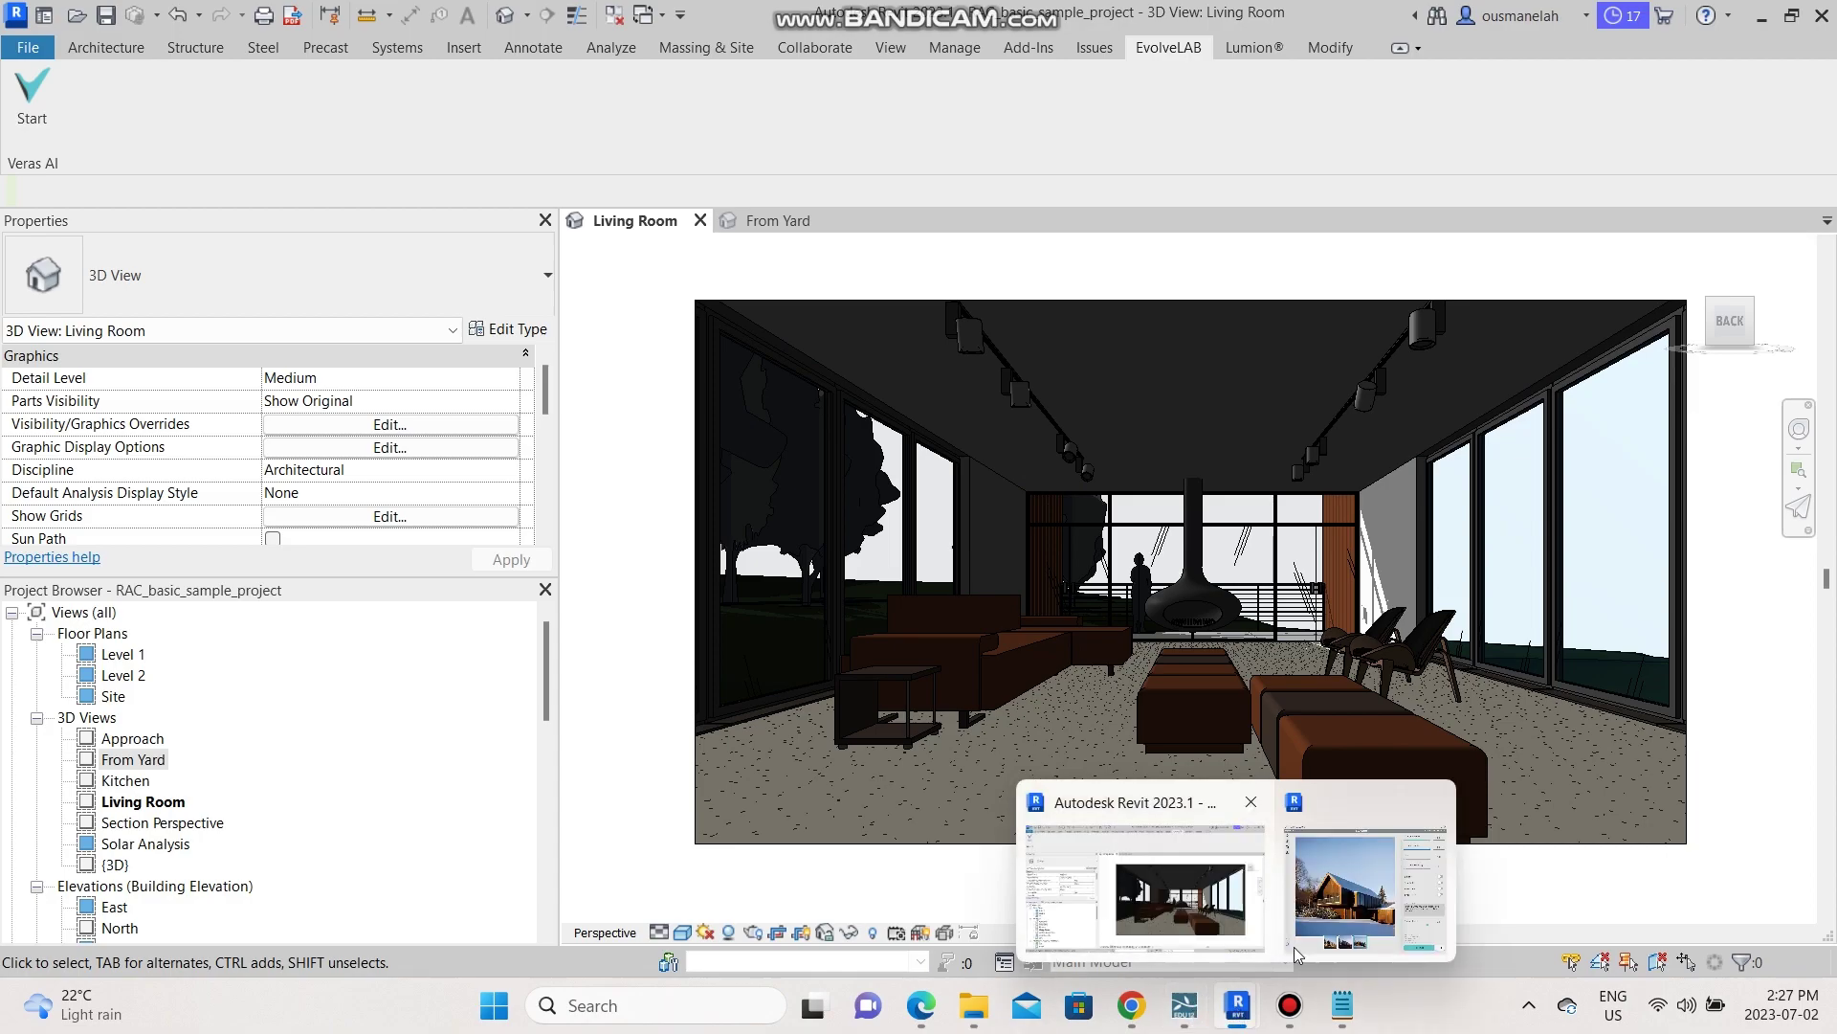
pyautogui.click(1383, 885)
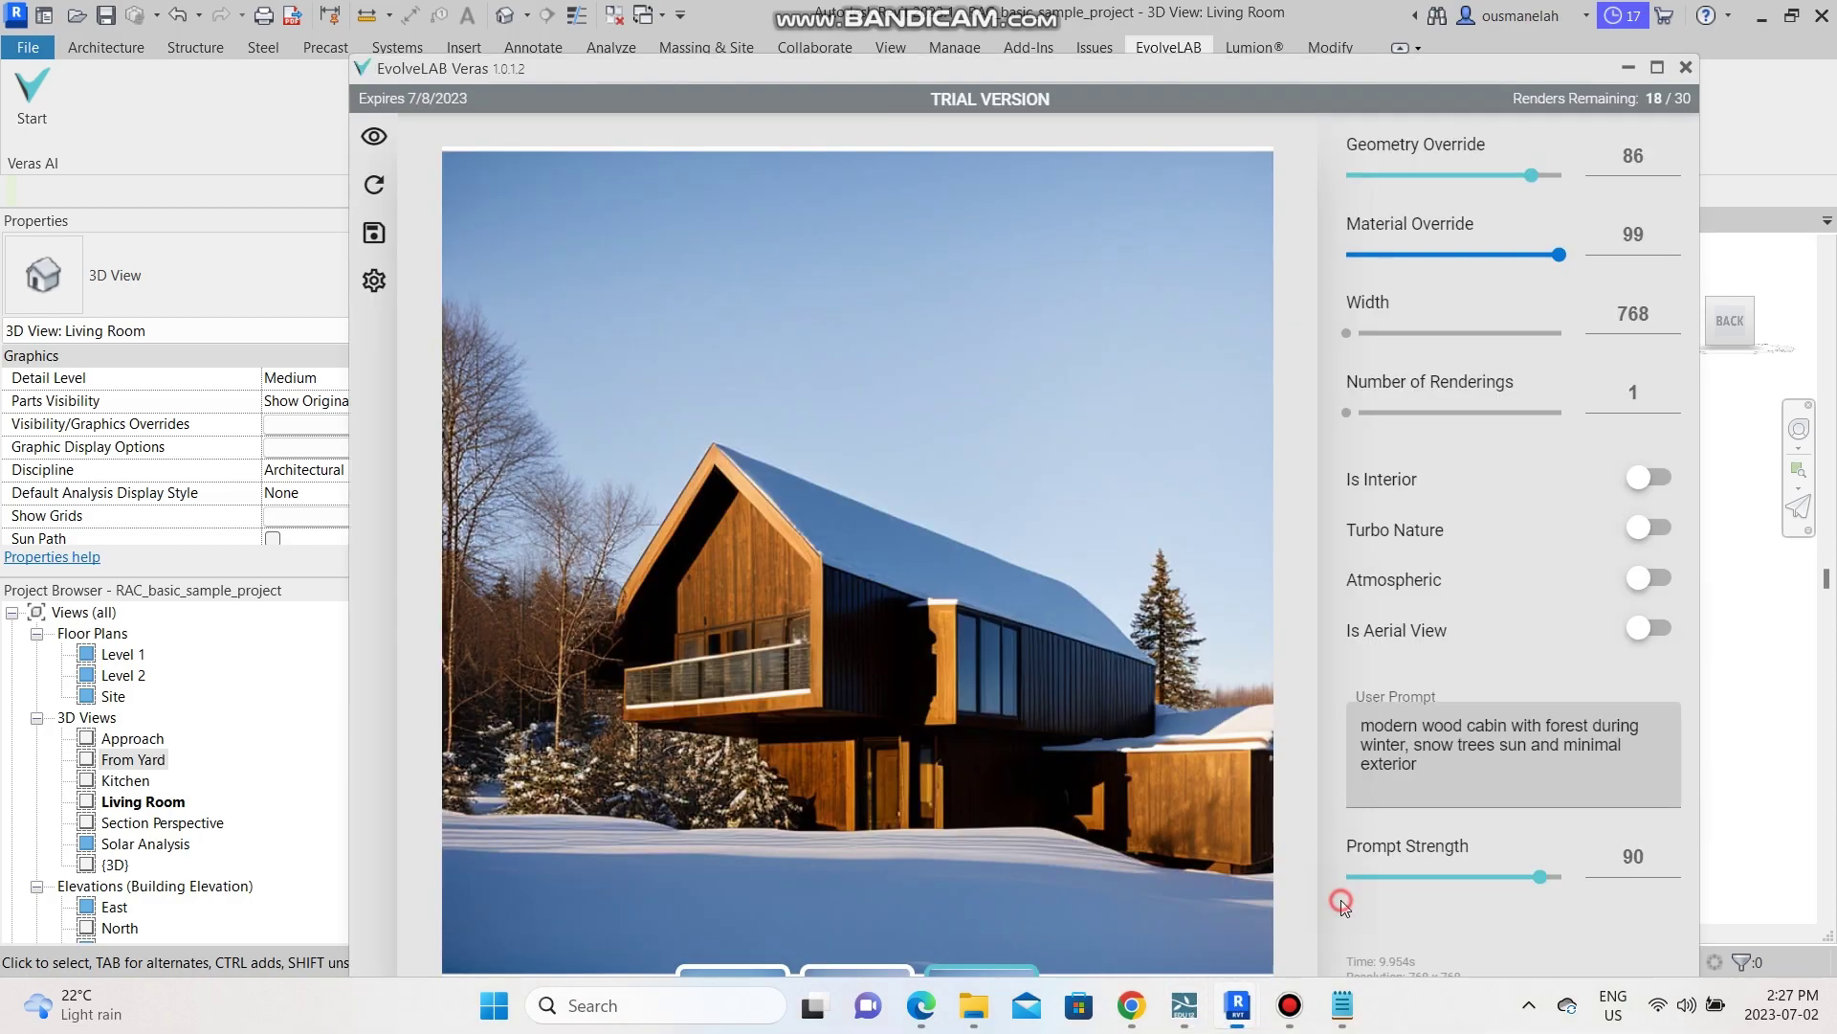
pyautogui.click(372, 188)
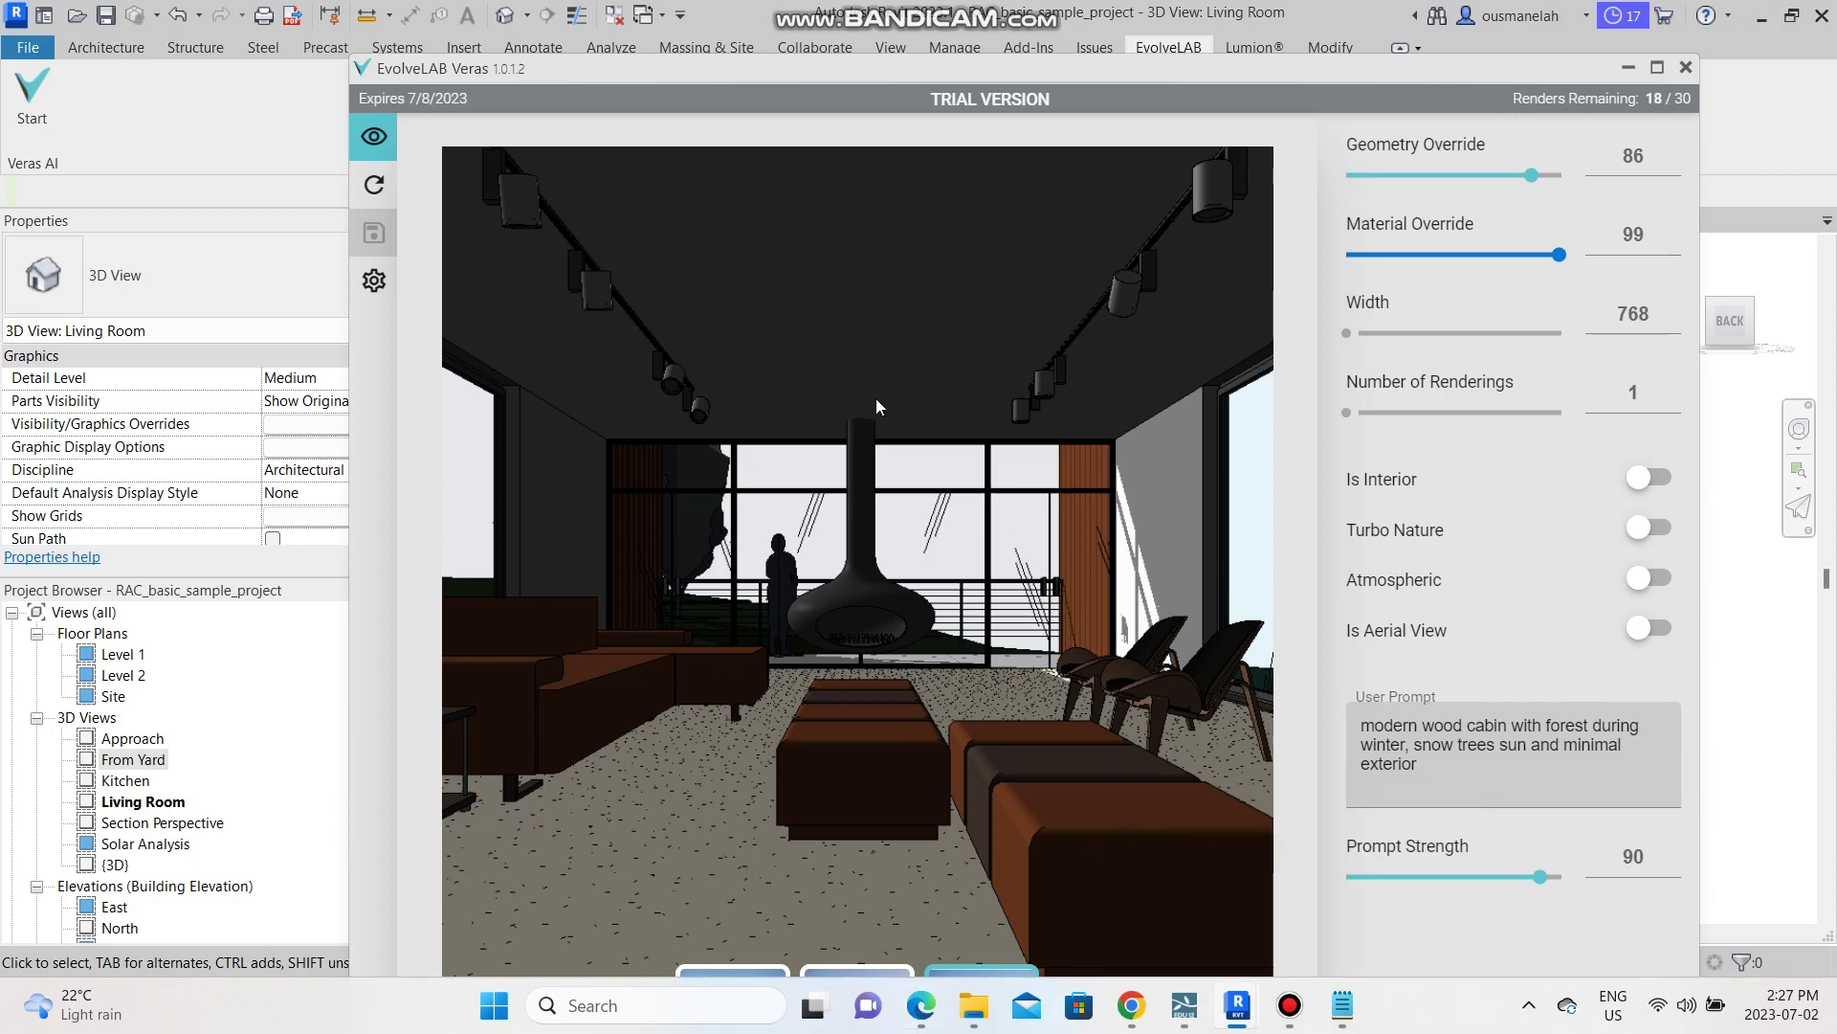
# Copy the wood living-room prompt line from Notepad.
pyautogui.click(1343, 1005)
pyautogui.moveTo(948, 339); pyautogui.dragTo(396, 333)
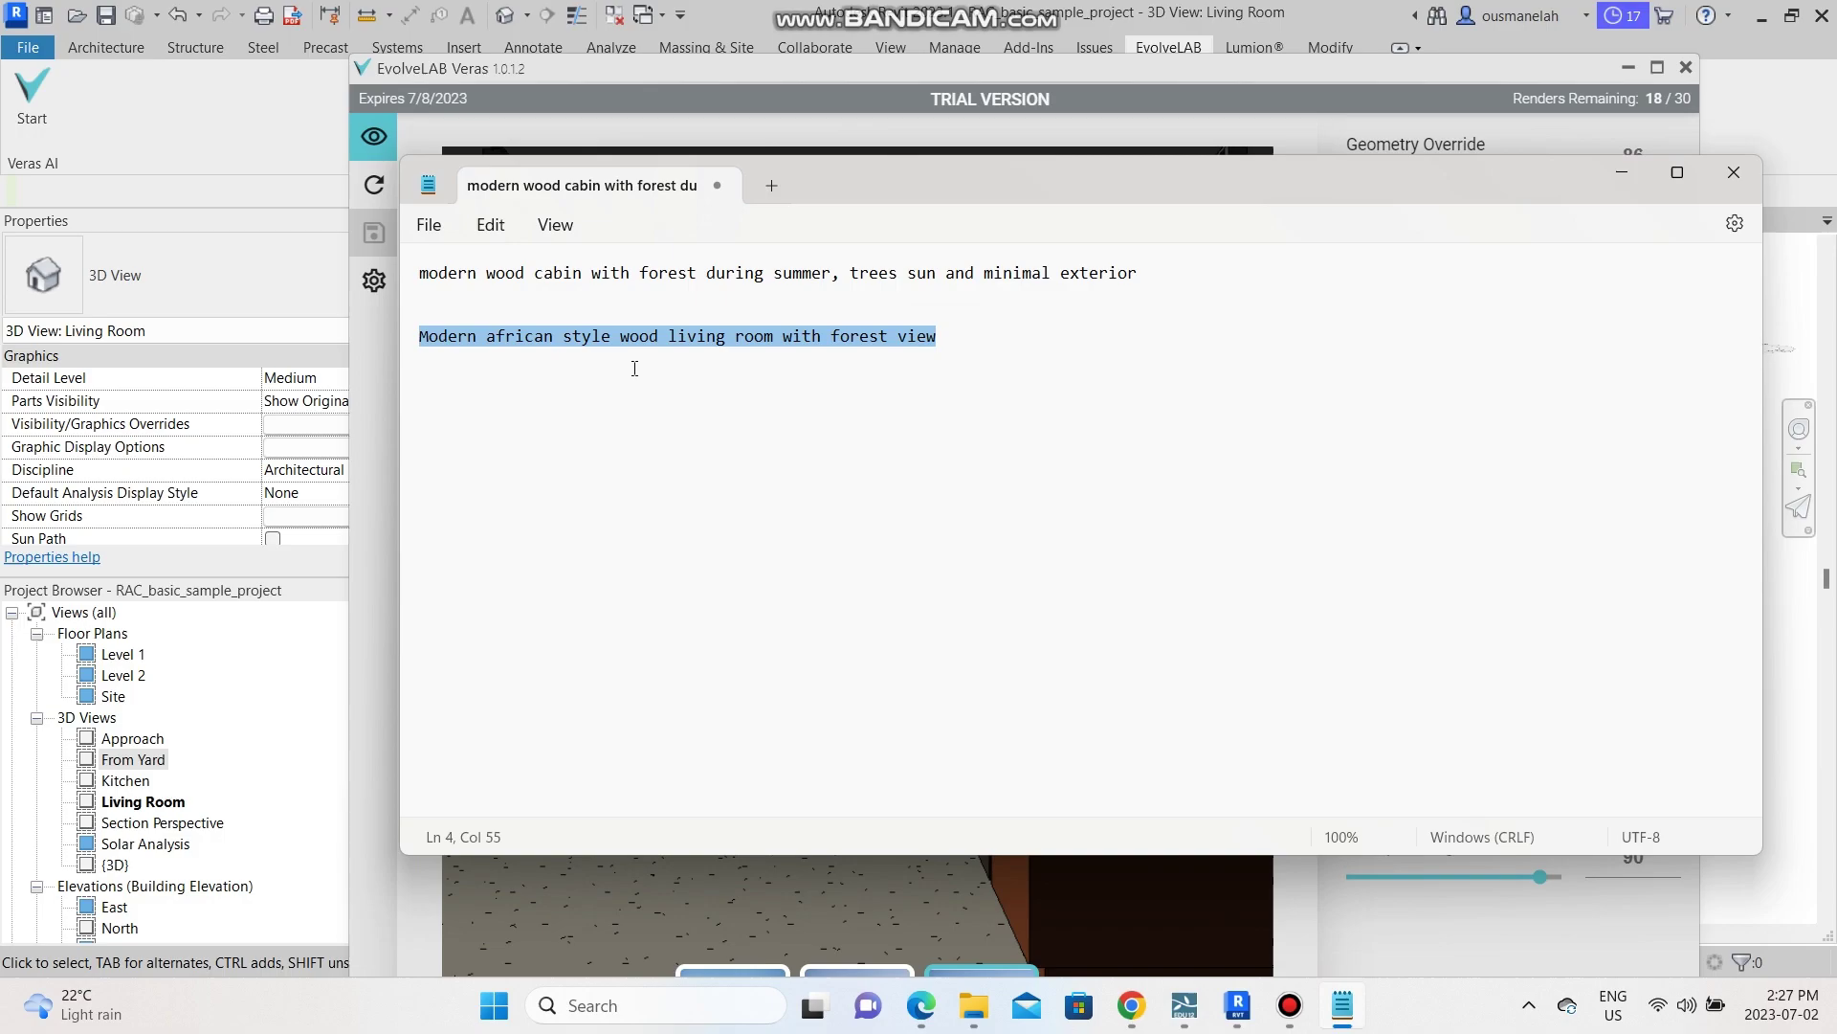
pyautogui.rightClick(881, 337)
pyautogui.click(967, 471)
pyautogui.click(1622, 172)
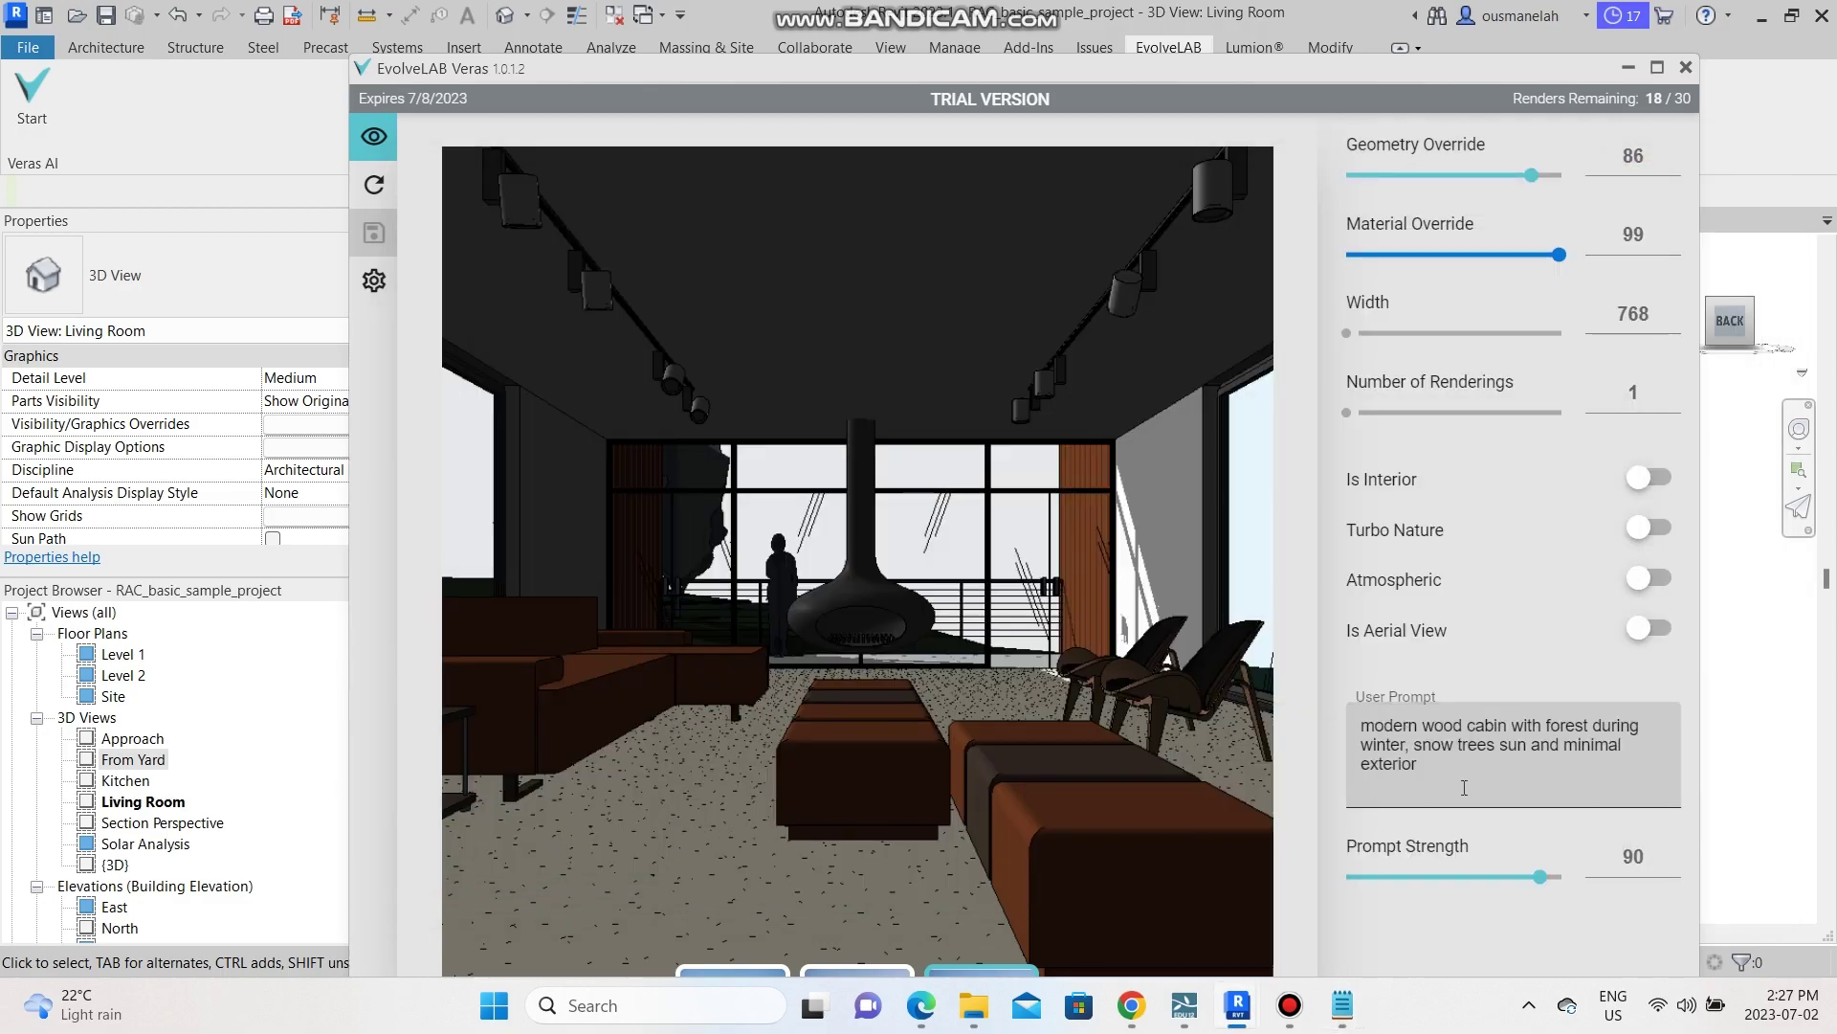
# Set Prompt Strength to 100, replace the prompt with the living-room text, and enable Is Interior.
pyautogui.moveTo(1539, 876)
pyautogui.mouseDown()
pyautogui.moveTo(1502, 882)
pyautogui.moveTo(1562, 872)
pyautogui.mouseUp()
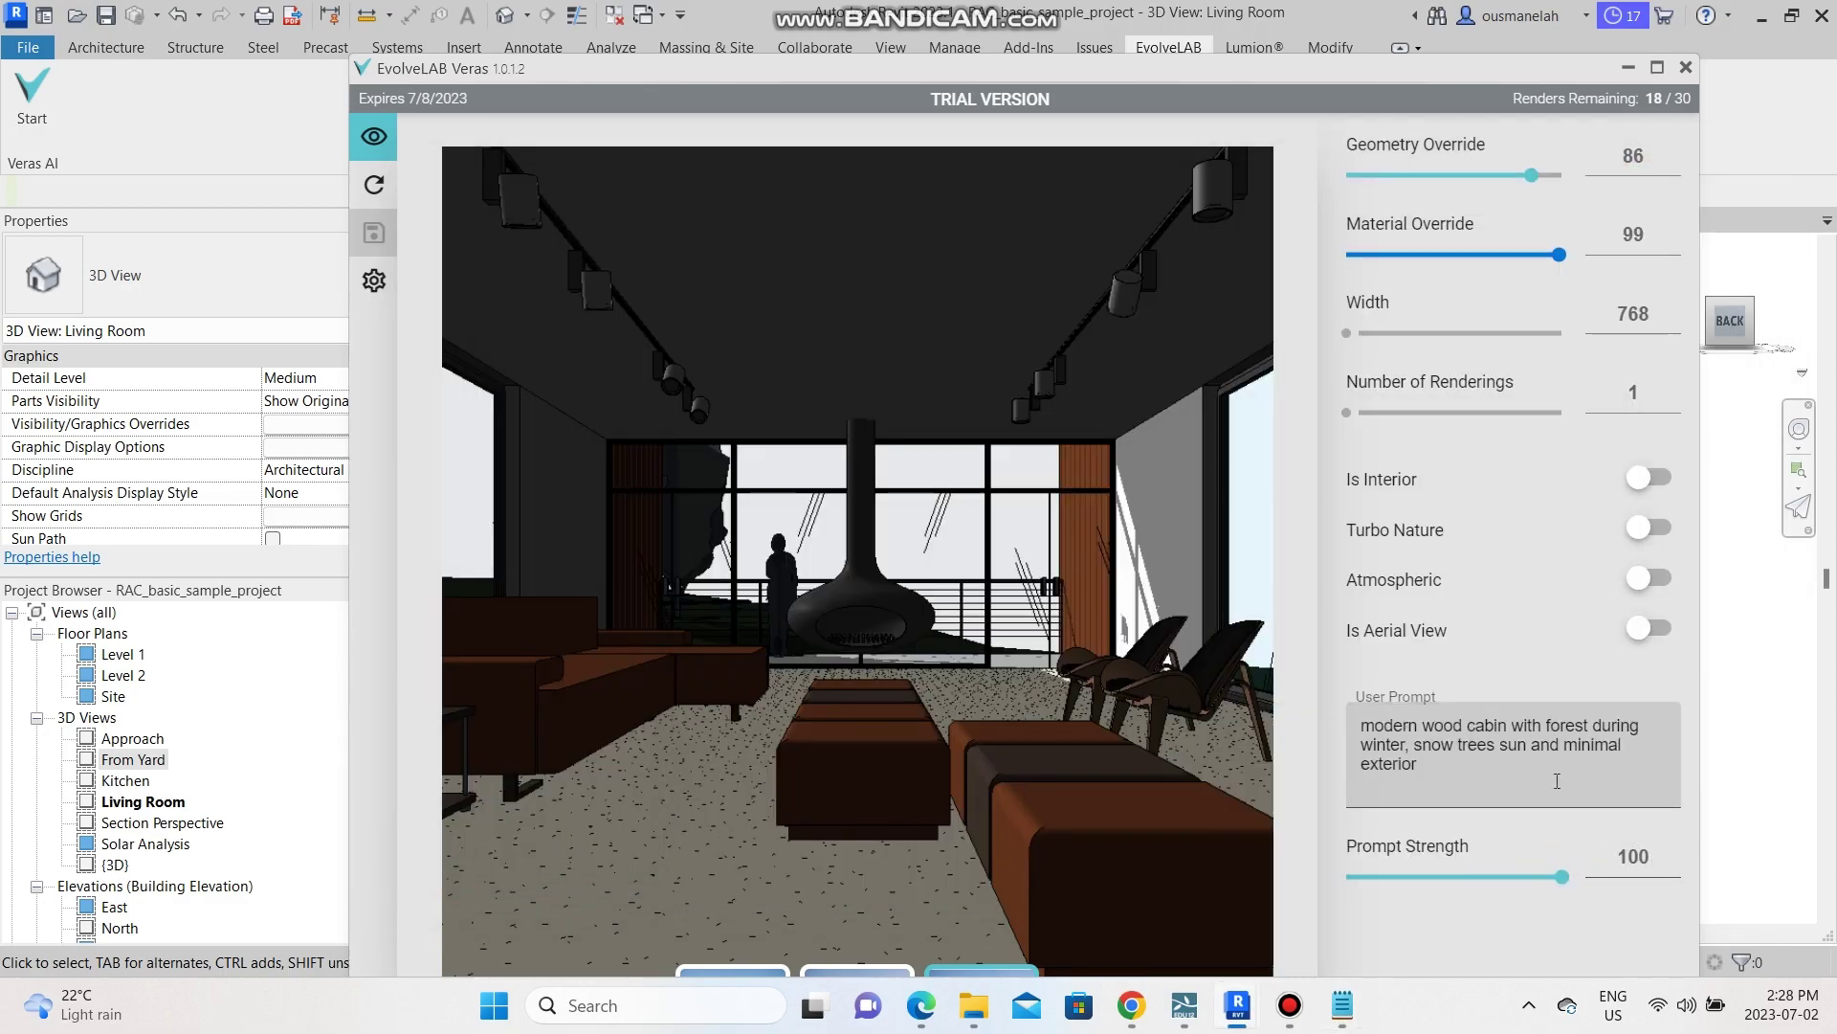
pyautogui.click(1491, 772)
pyautogui.hotkey('ctrl', 'a')
pyautogui.rightClick(1383, 745)
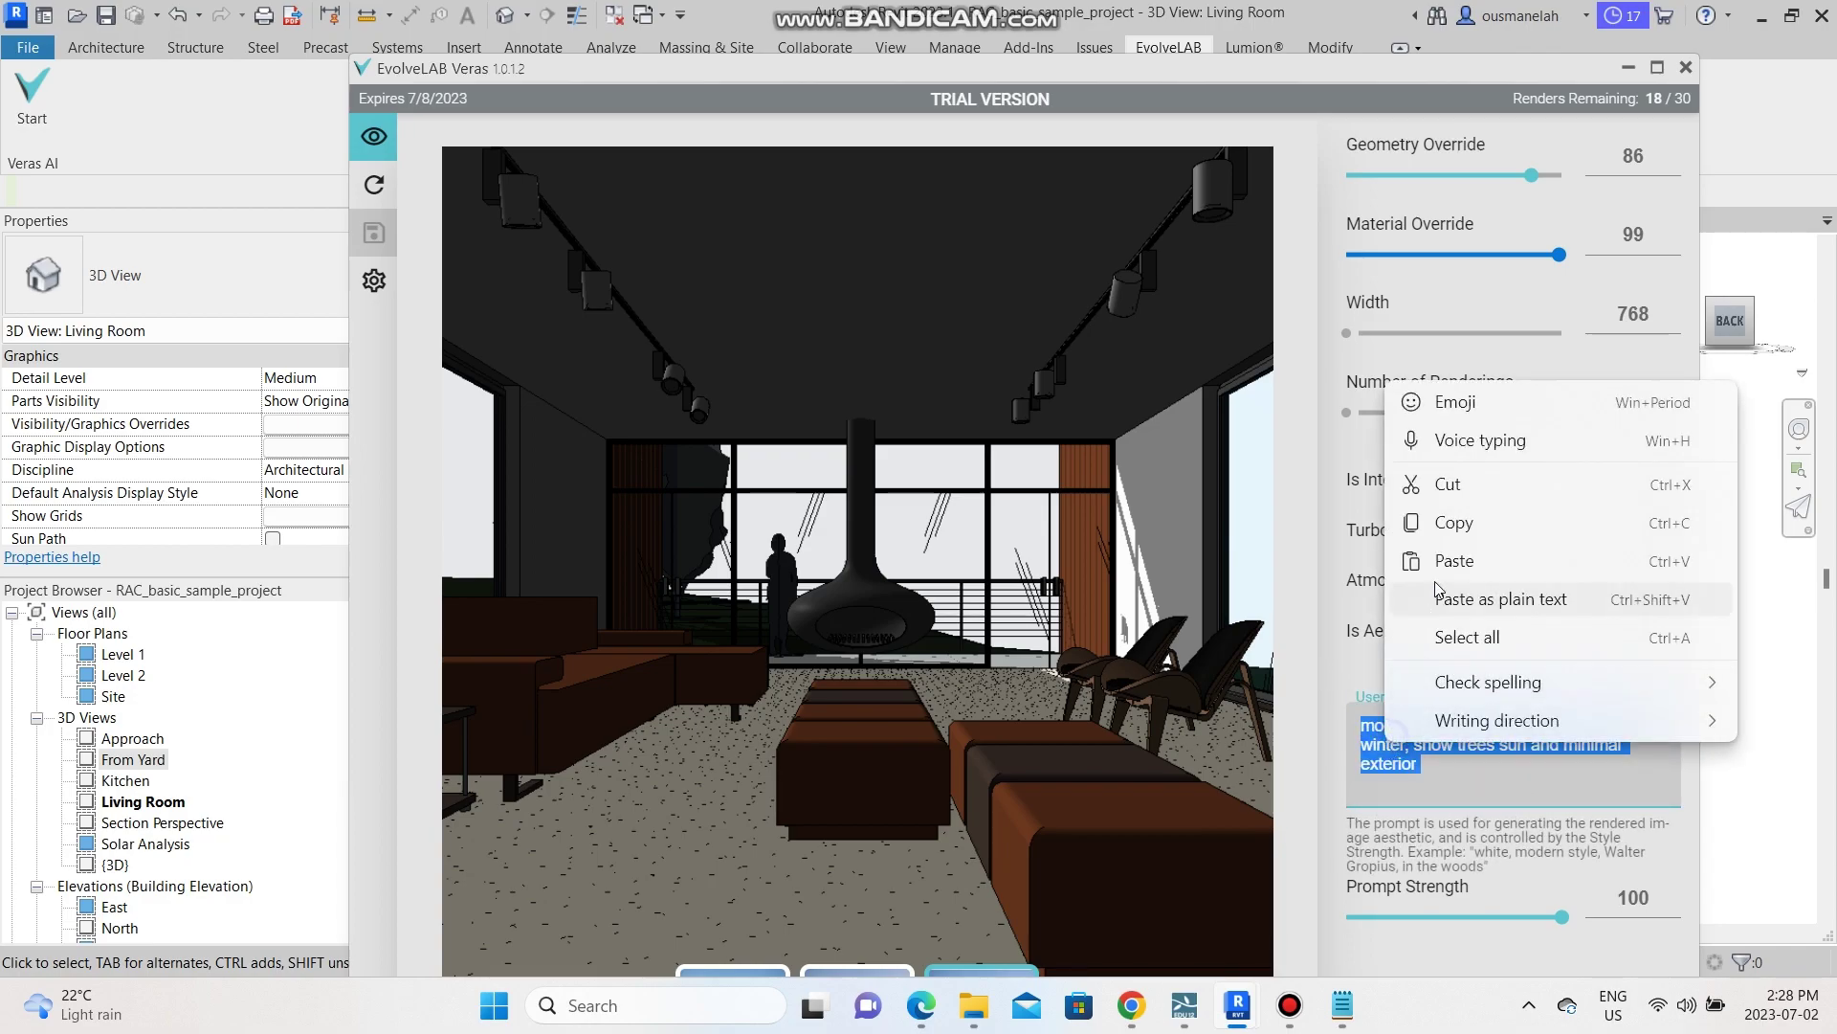
pyautogui.click(1459, 555)
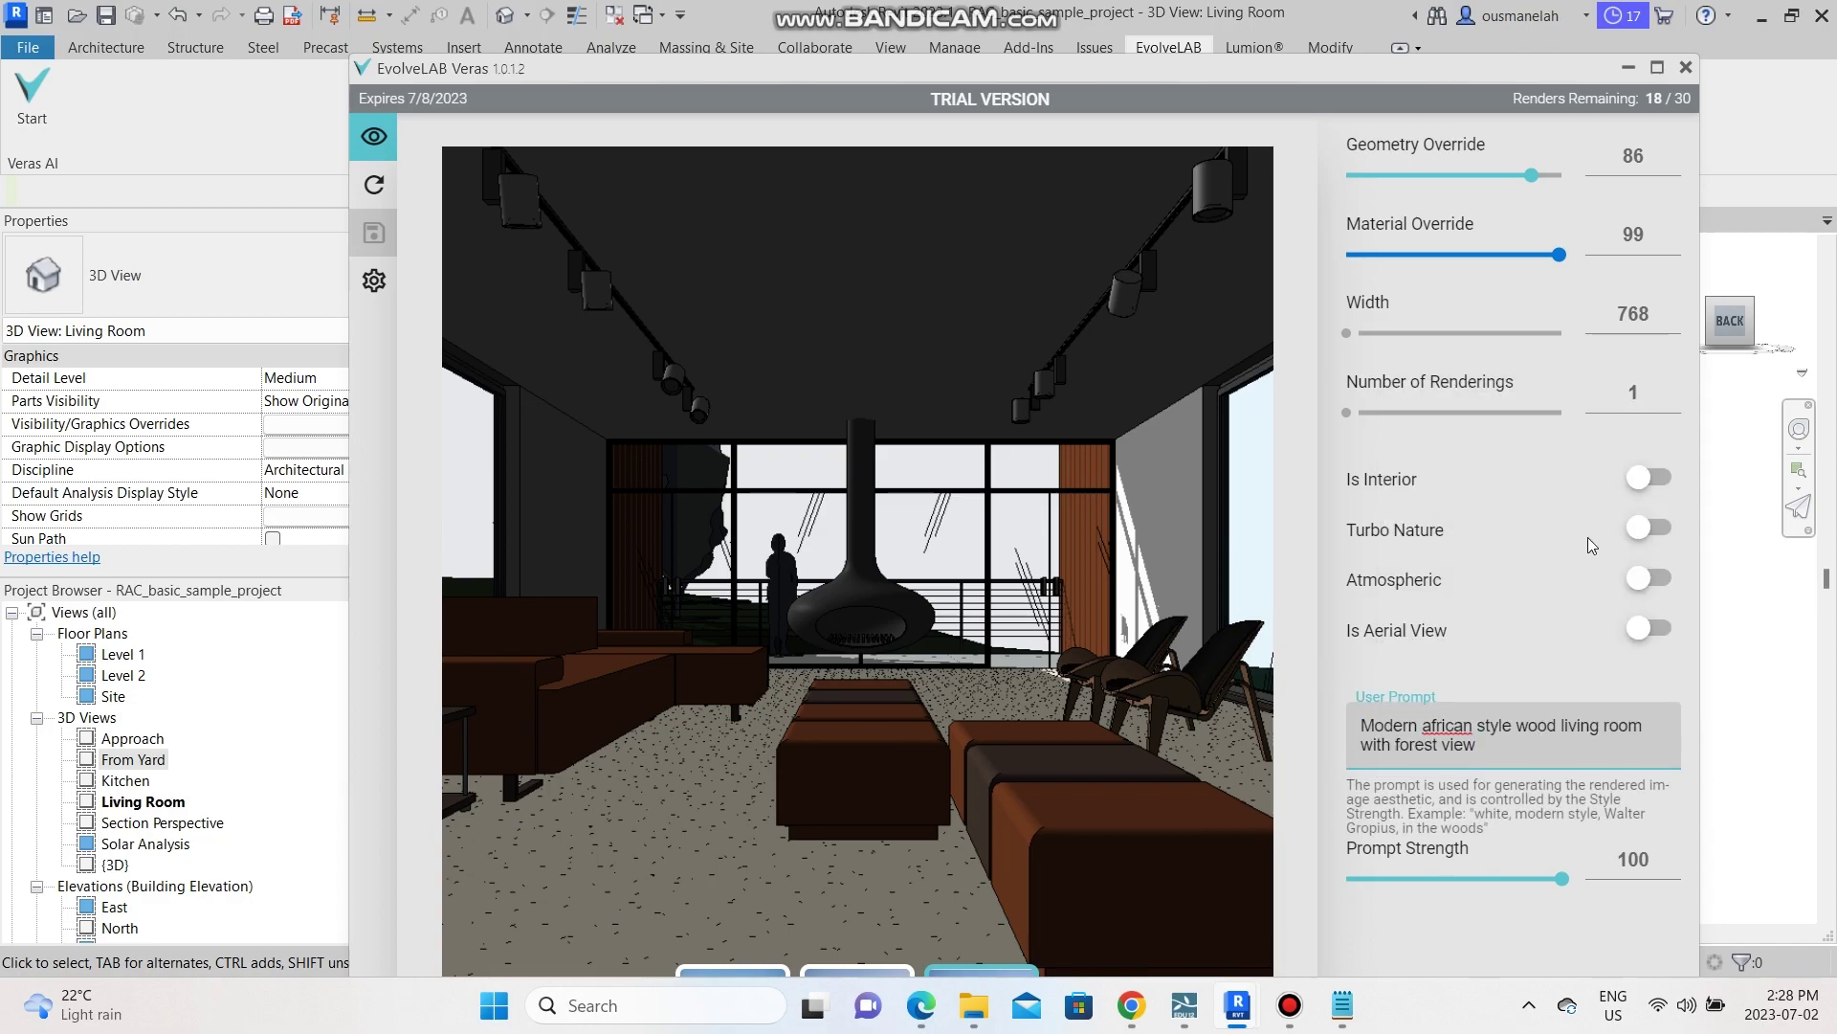
pyautogui.click(1662, 479)
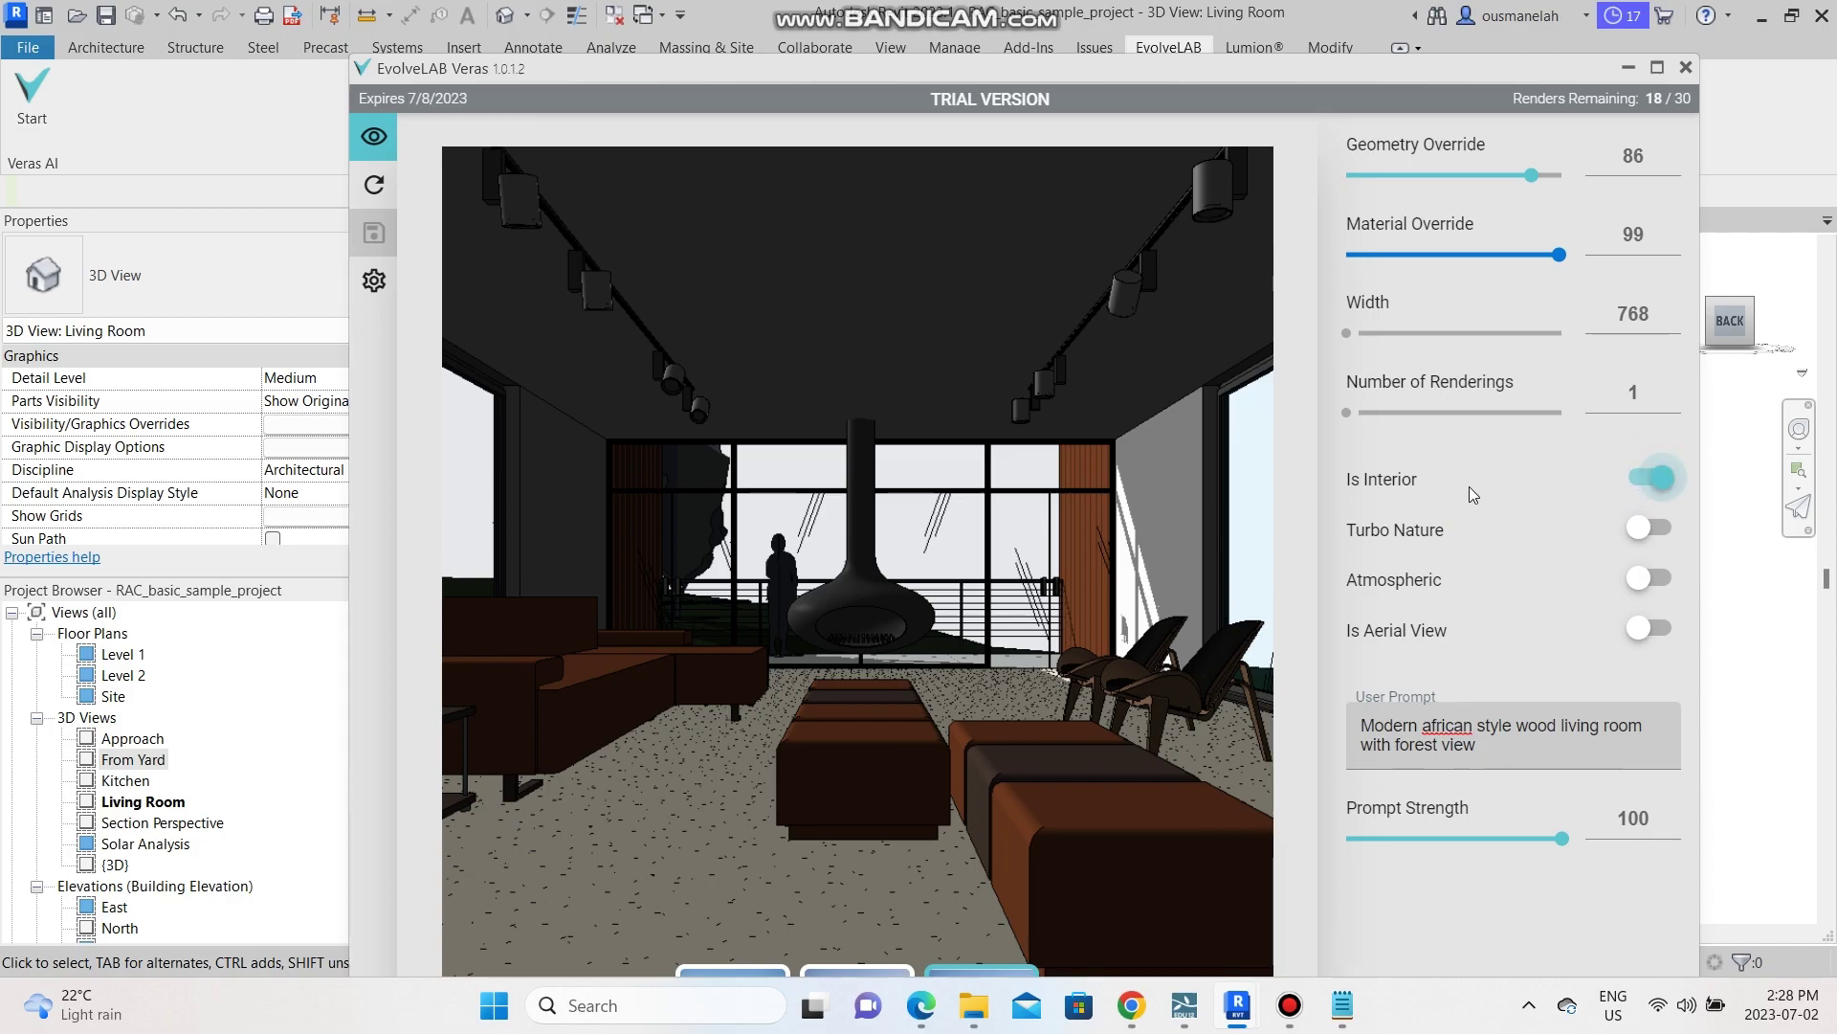
pyautogui.click(1661, 69)
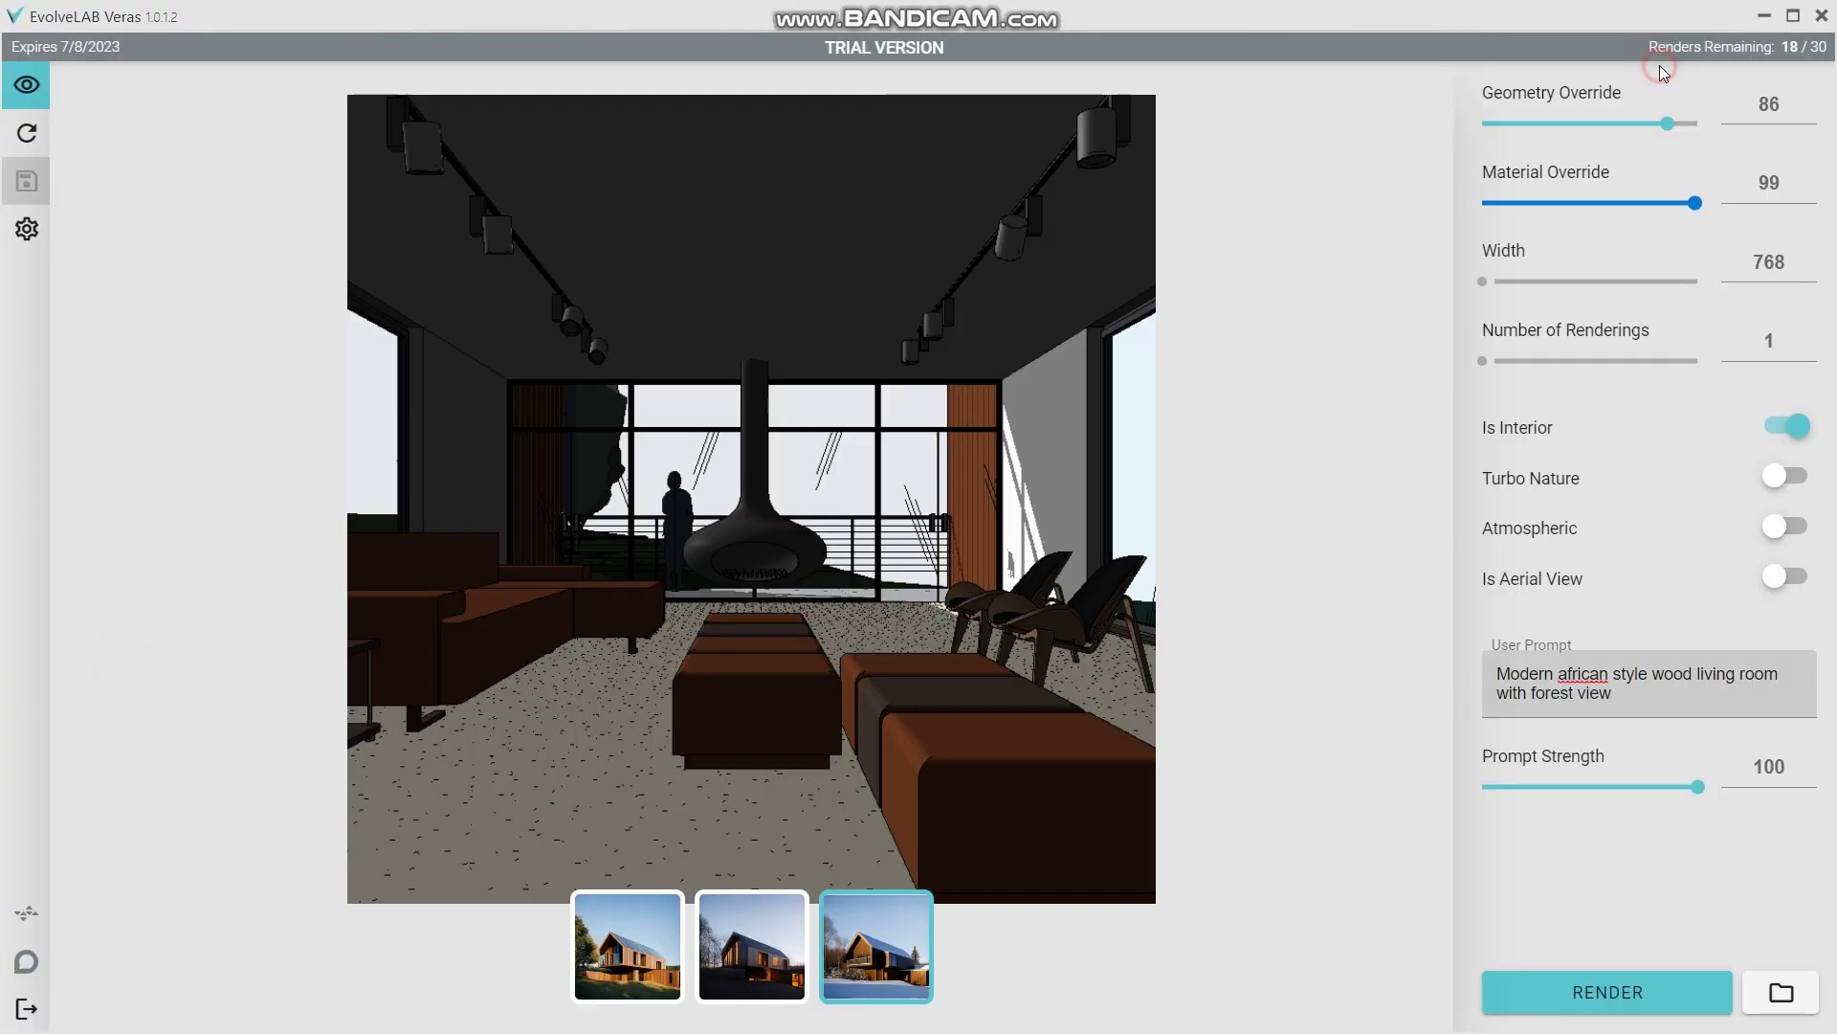
# Render the living room interior with the wood living-room prompt.
pyautogui.click(1616, 991)
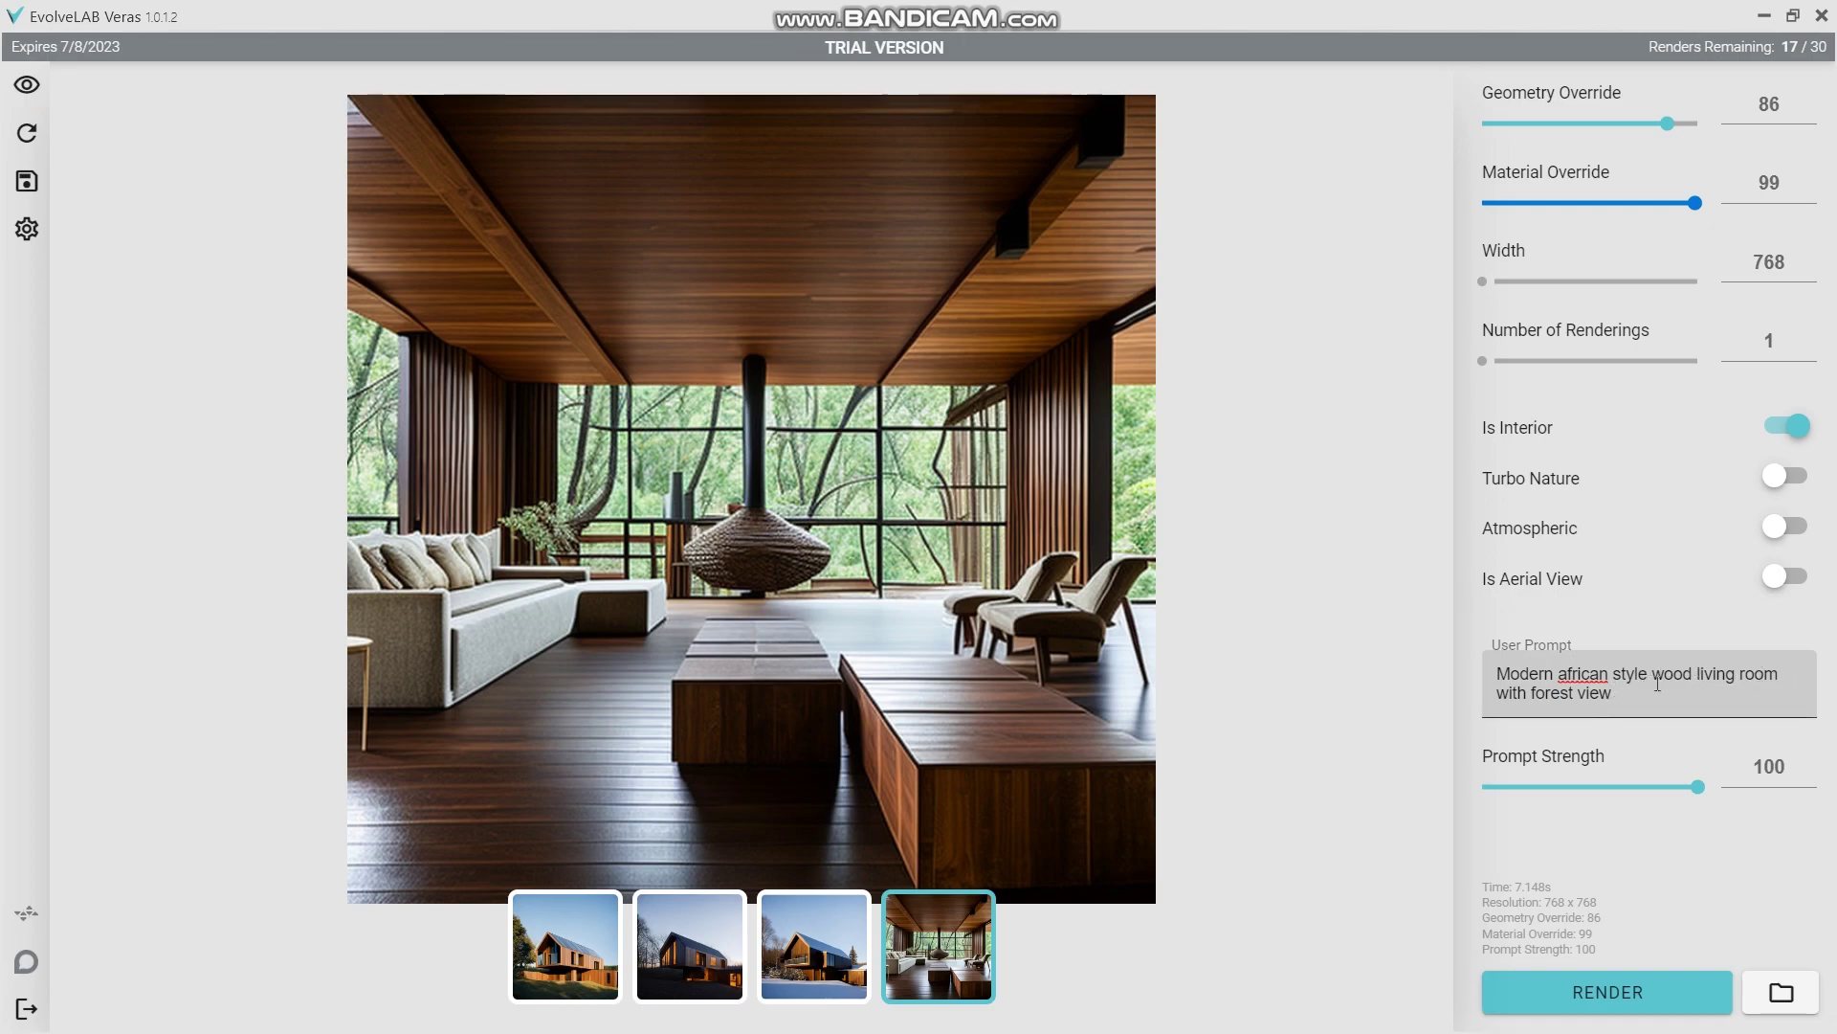
# Append 'and white marble flooring' to the Veras prompt after 'forest view' and render the living room.
pyautogui.click(1624, 690)
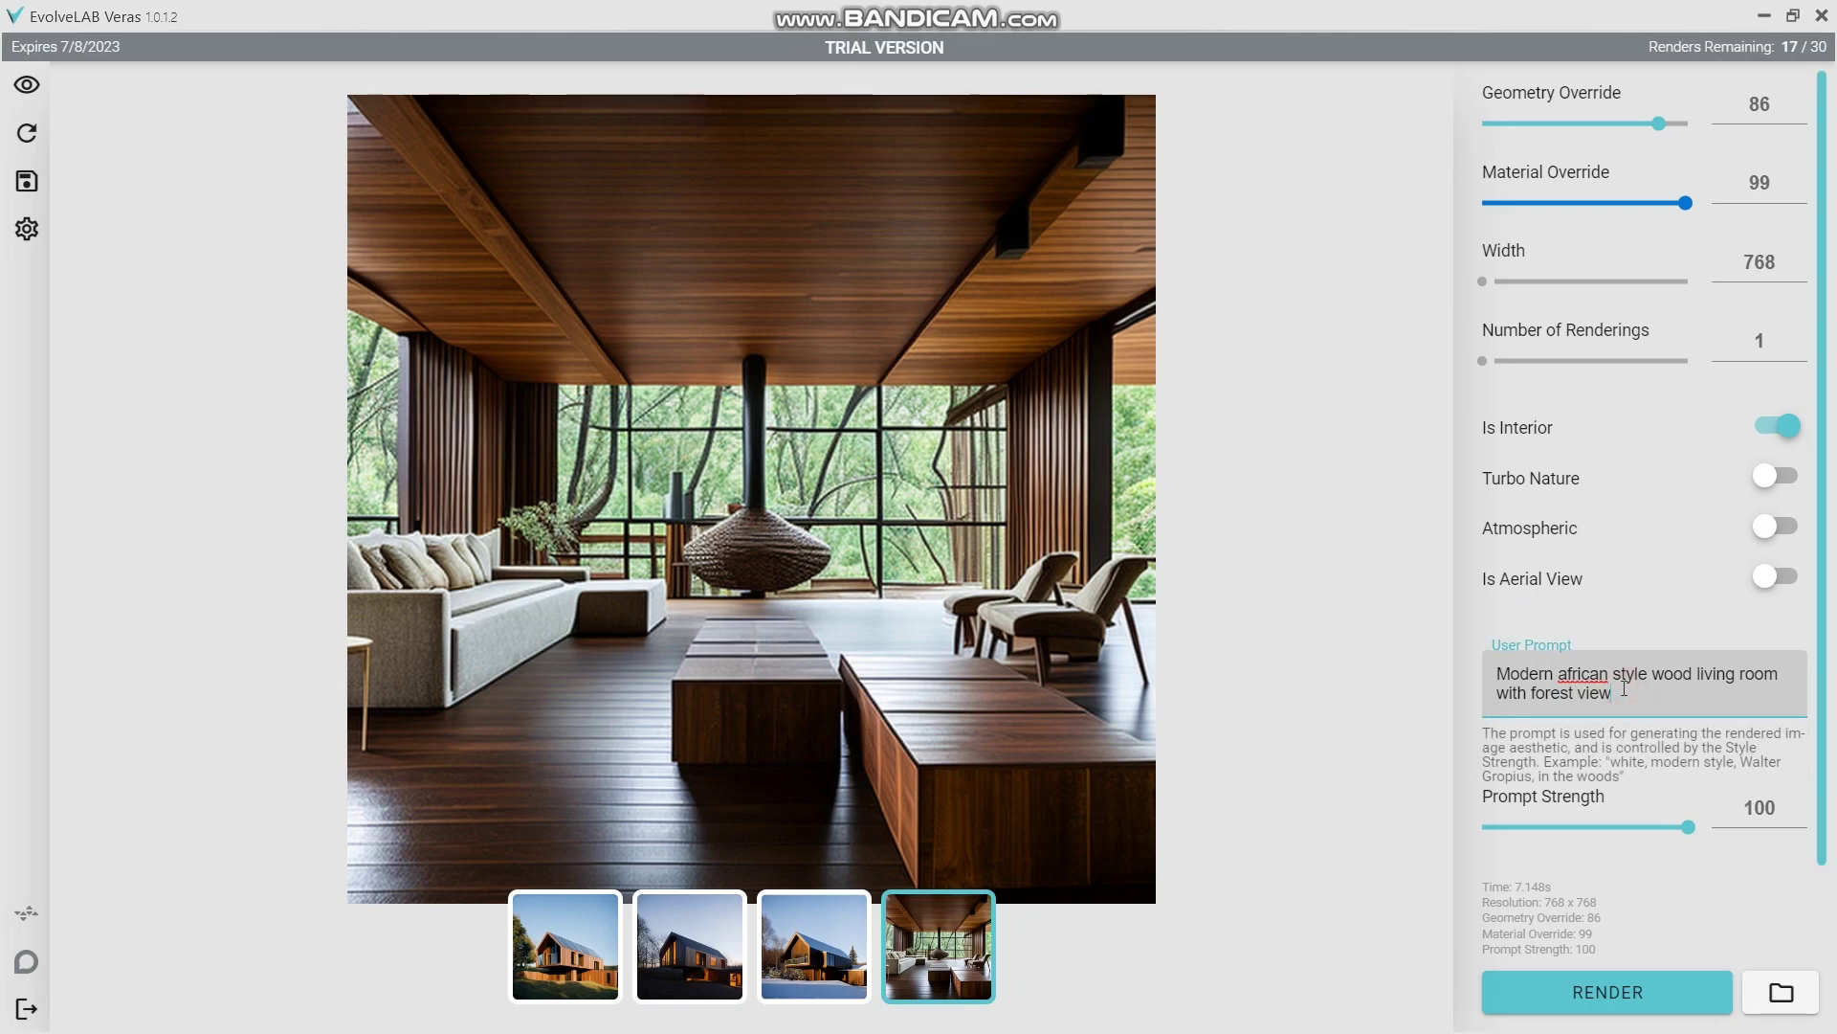
pyautogui.write('and white marble flo')
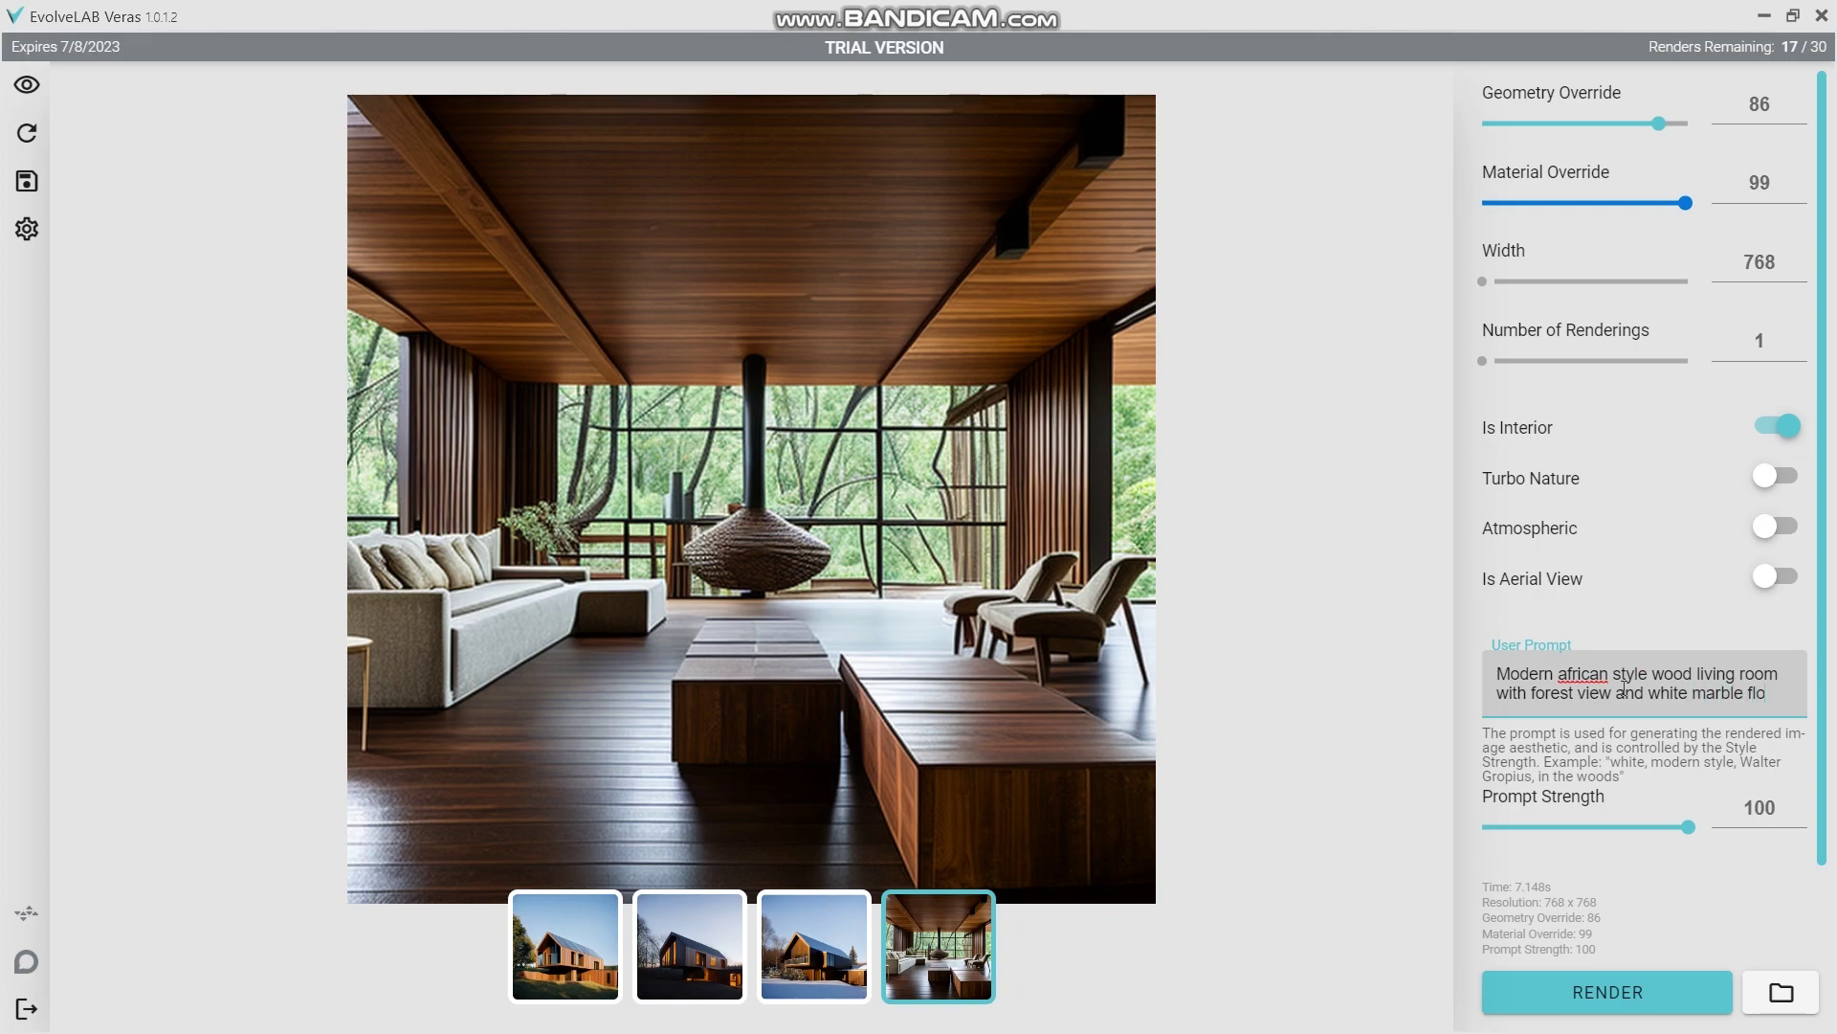
pyautogui.write('oring')
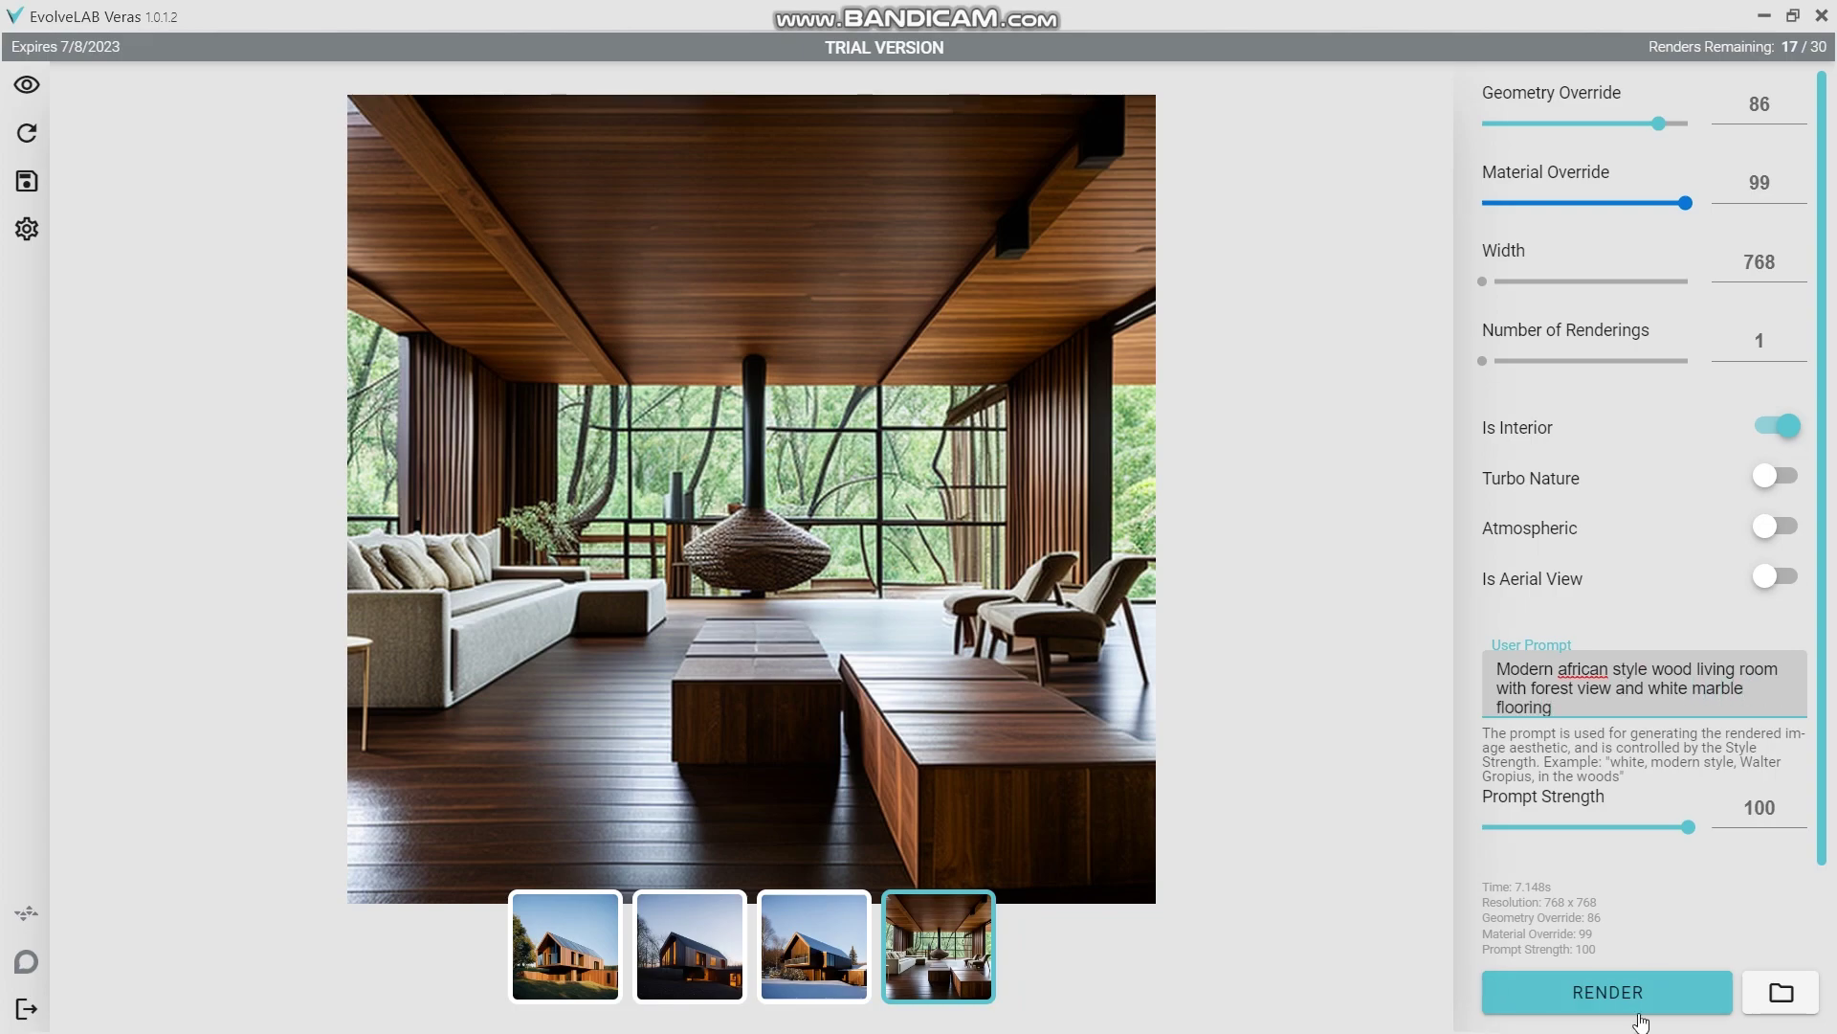
pyautogui.click(1638, 993)
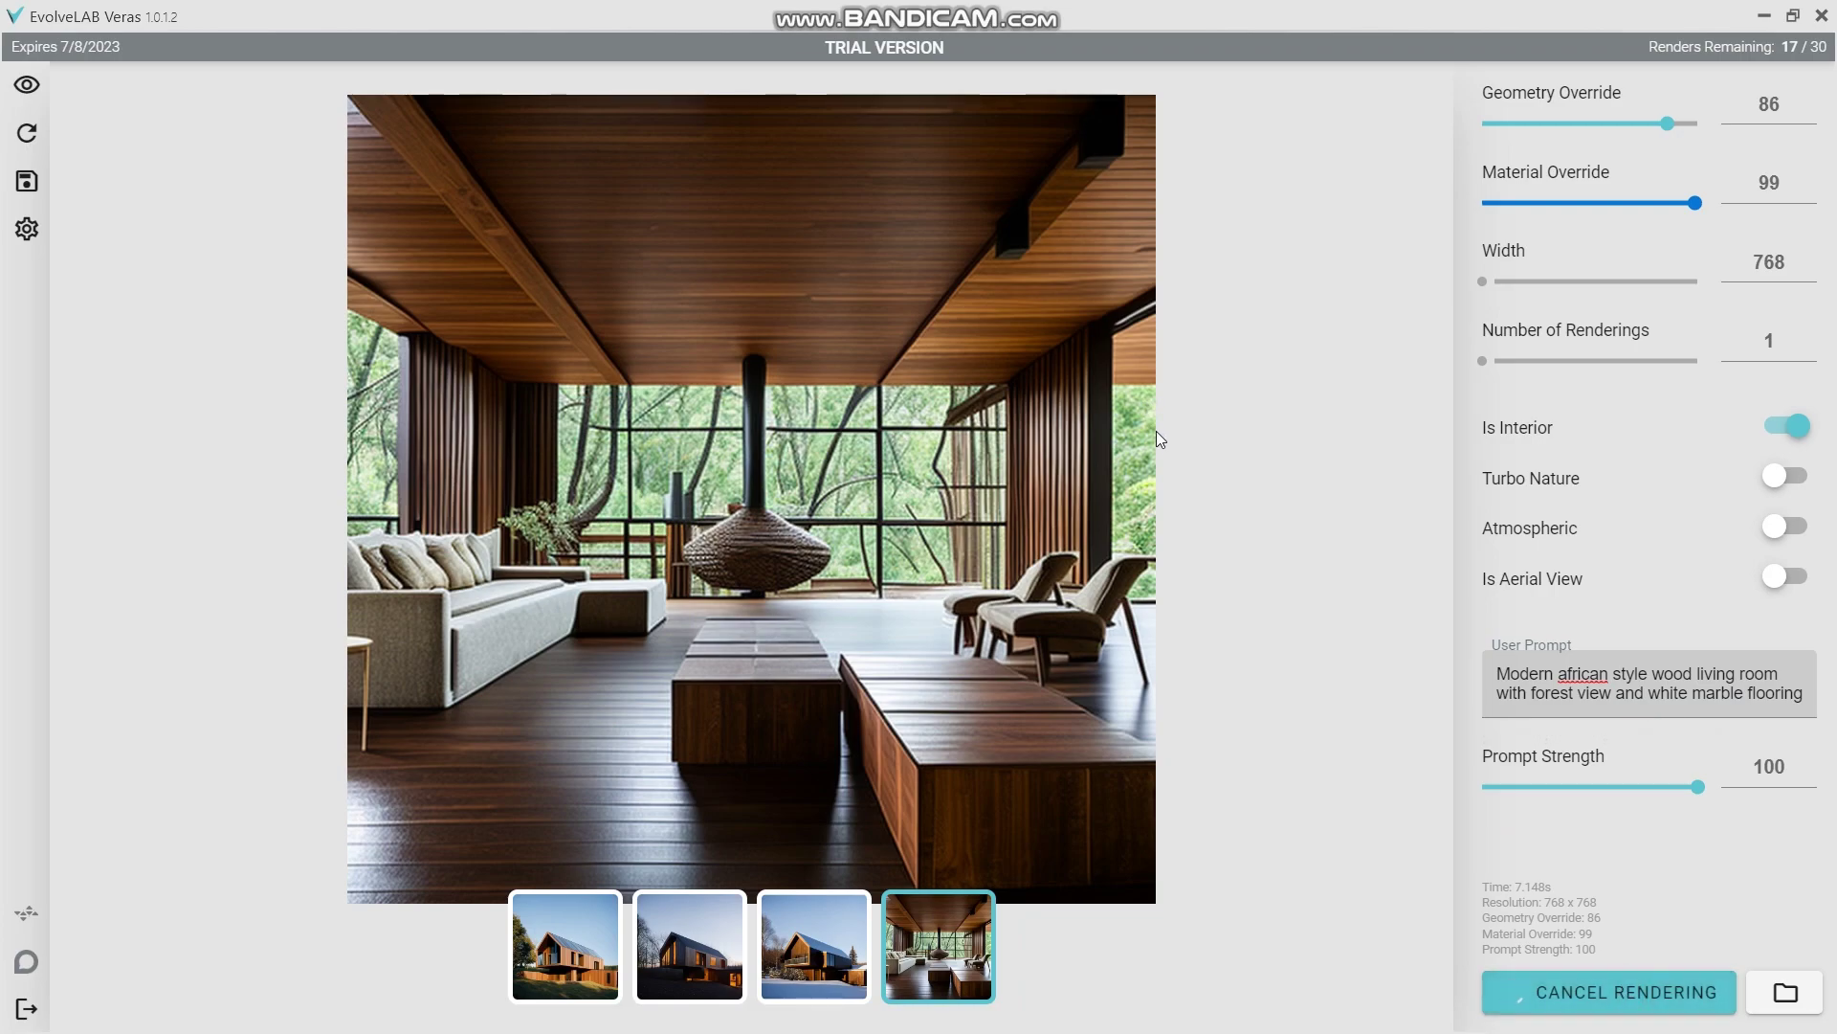